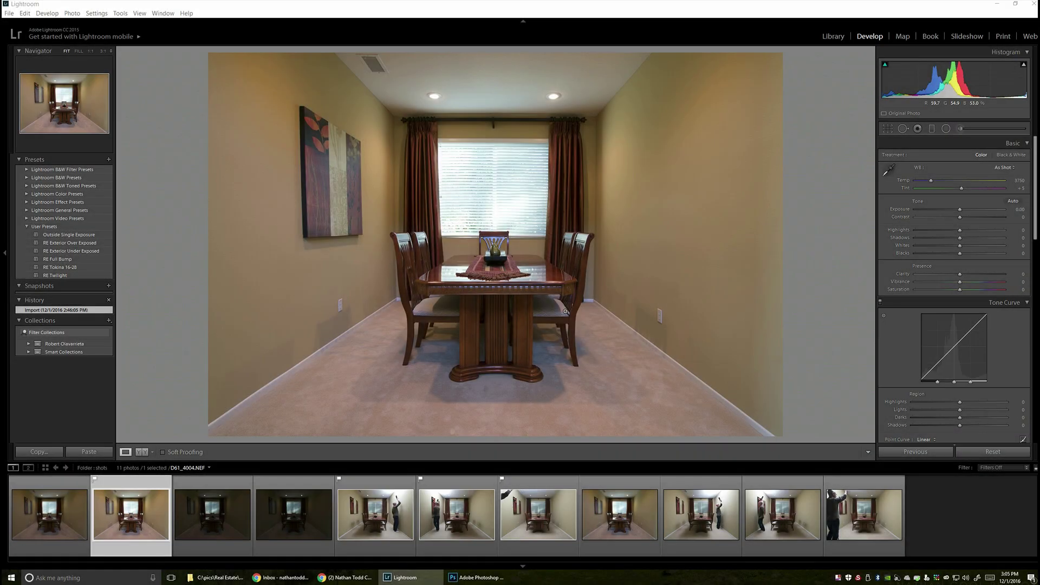
{"action": "left_click", "coordinate": [370, 518]}
{"action": "left_click", "coordinate": [472, 512]}
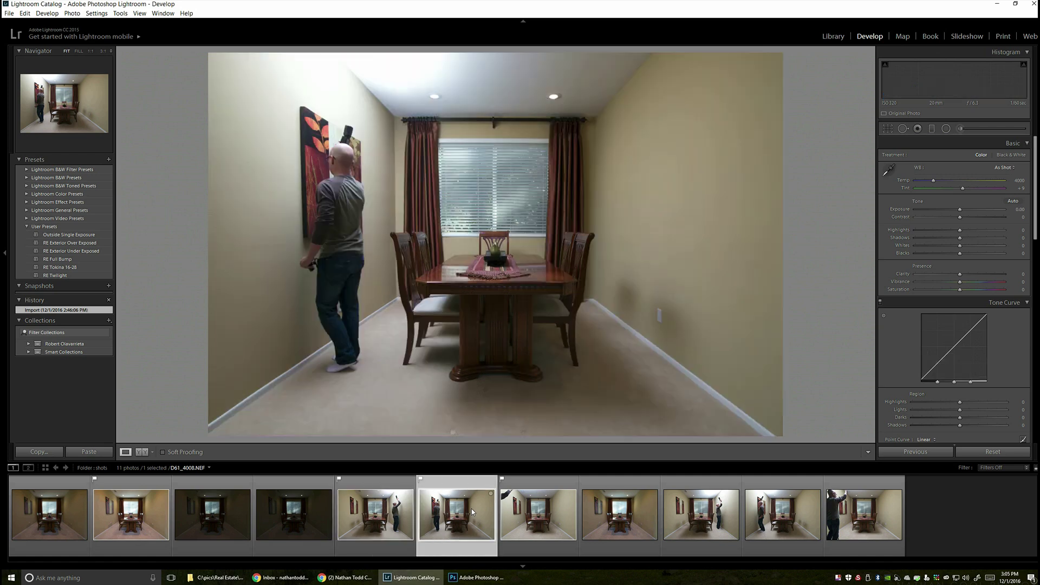
{"action": "left_click", "coordinate": [531, 512]}
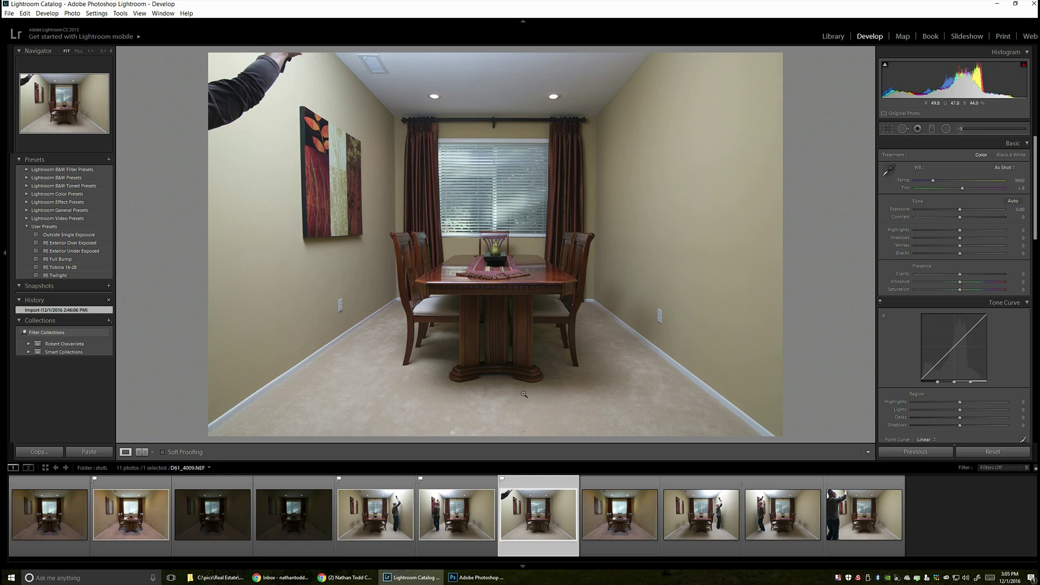
{"action": "left_click", "coordinate": [140, 522]}
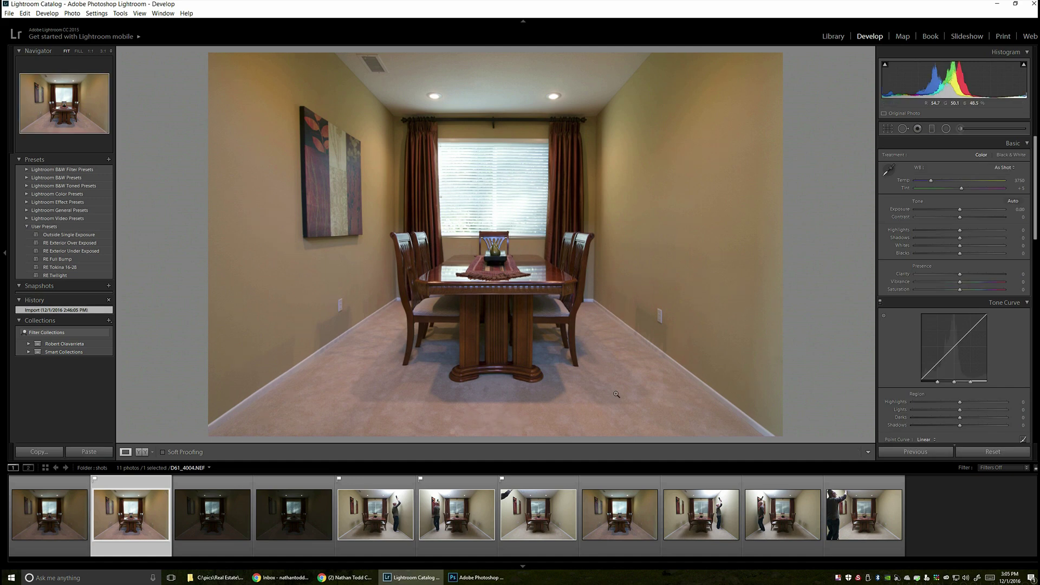
{"action": "left_click", "coordinate": [951, 188]}
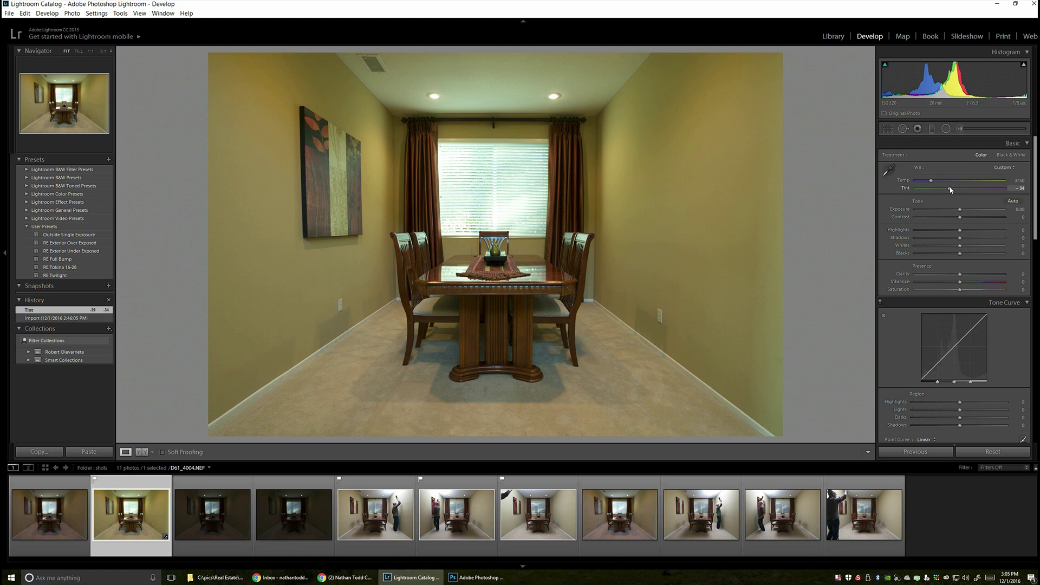
{"action": "key", "text": "ctrl+z"}
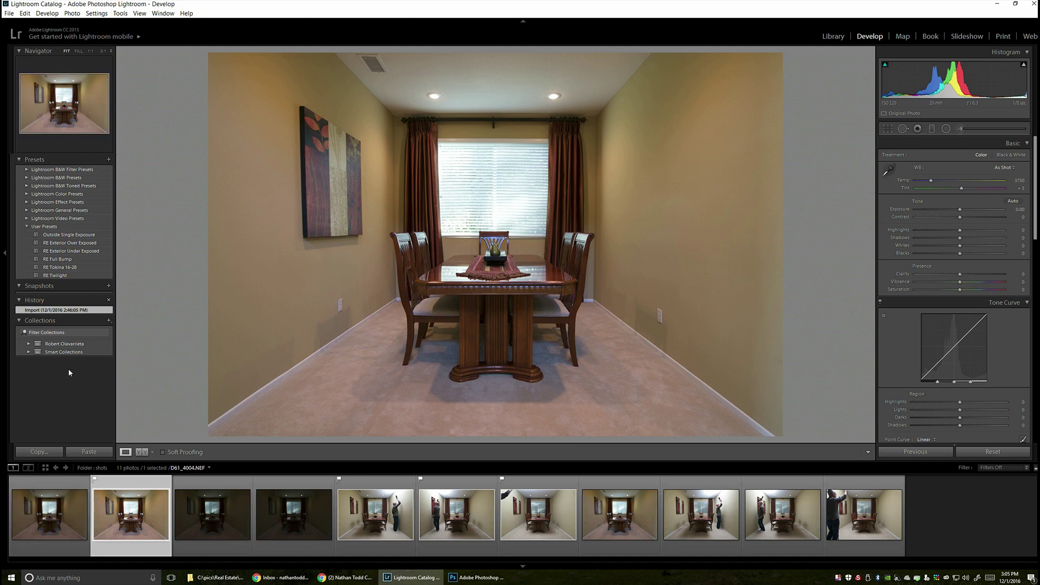
{"action": "left_click", "coordinate": [68, 268]}
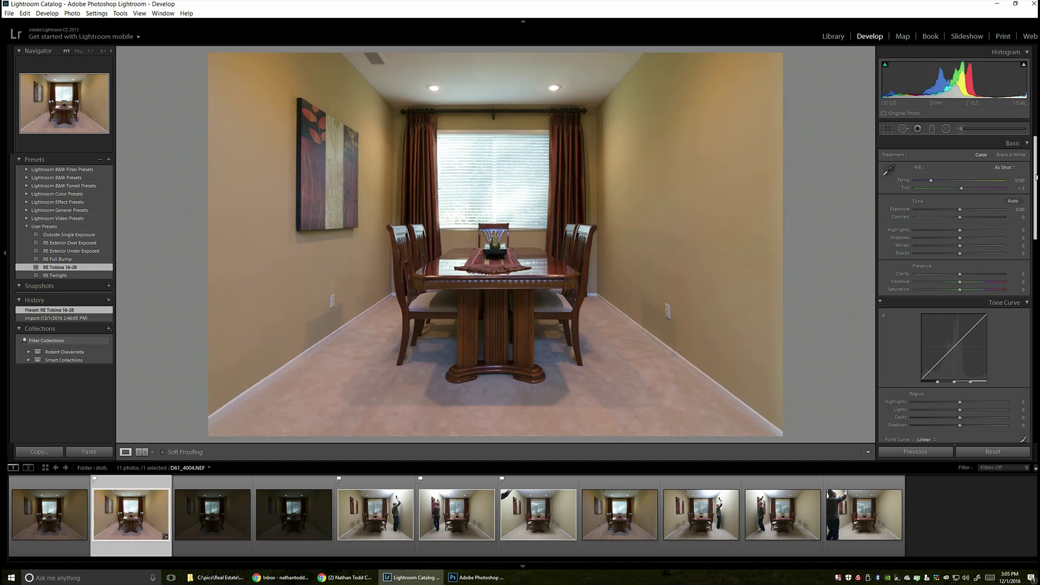
- Show the lens-correction profile and manual transform options for the RE Tokina 16-28 preset
{"action": "left_click_drag", "start_coordinate": [1035, 176], "coordinate": [1032, 331]}
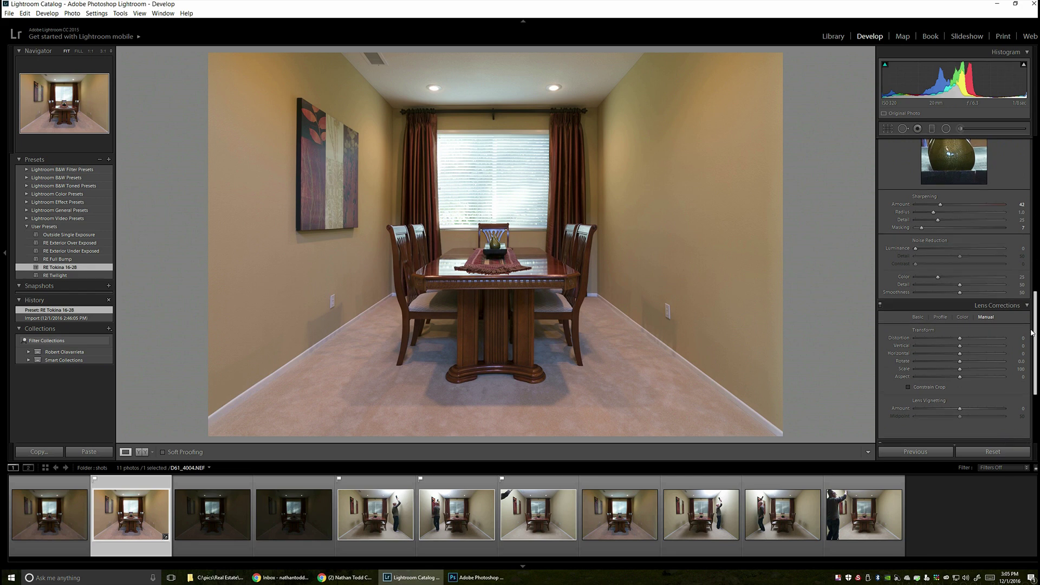
{"action": "left_click", "coordinate": [918, 317]}
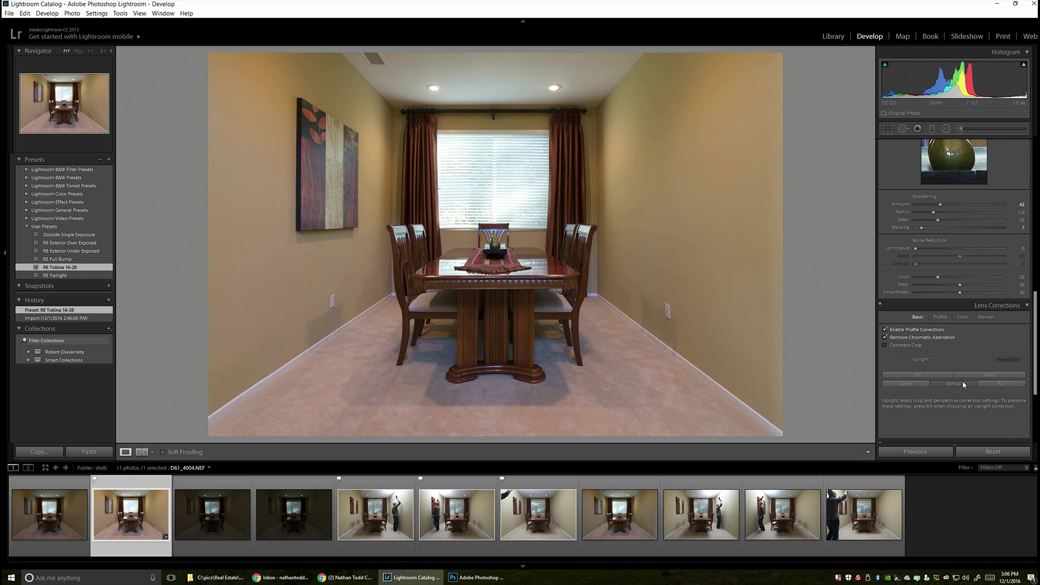
{"action": "left_click", "coordinate": [985, 319]}
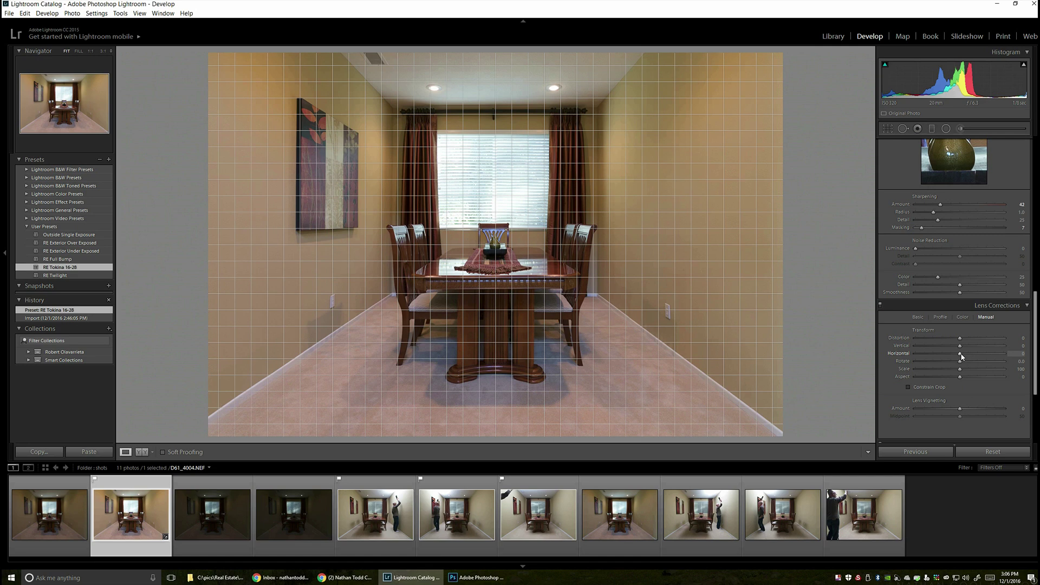
- Try a -4 horizontal perspective transform, then undo it to leave it at 0
{"action": "left_click_drag", "start_coordinate": [962, 356], "coordinate": [961, 357]}
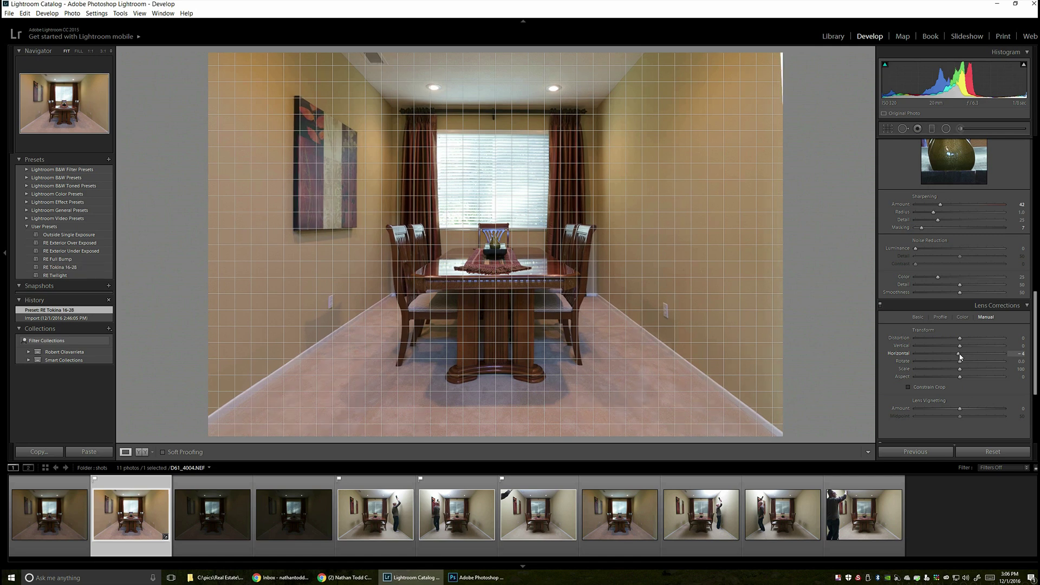
{"action": "left_click_drag", "start_coordinate": [960, 357], "coordinate": [960, 356]}
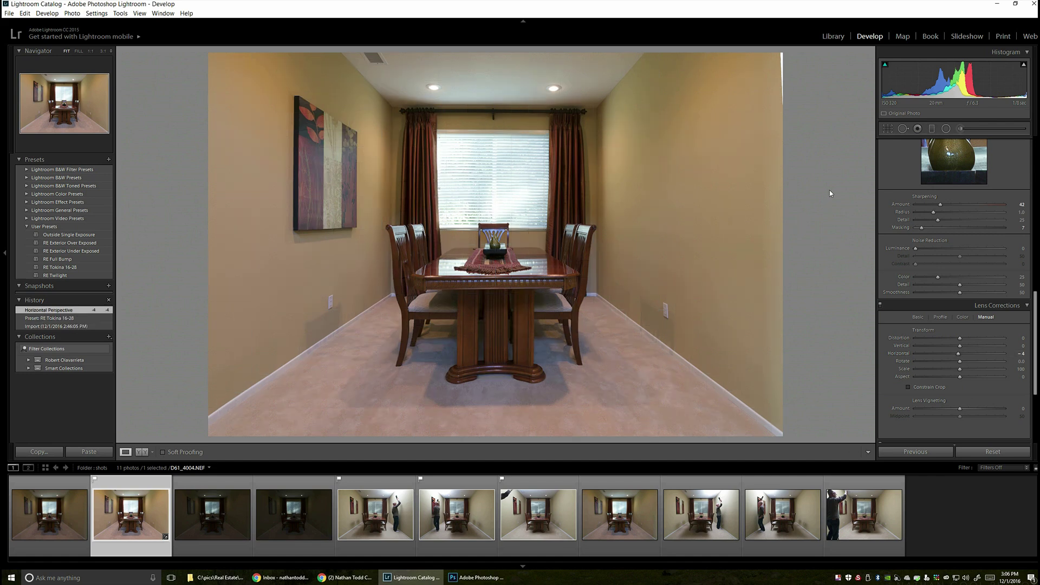
{"action": "key", "text": "ctrl+z"}
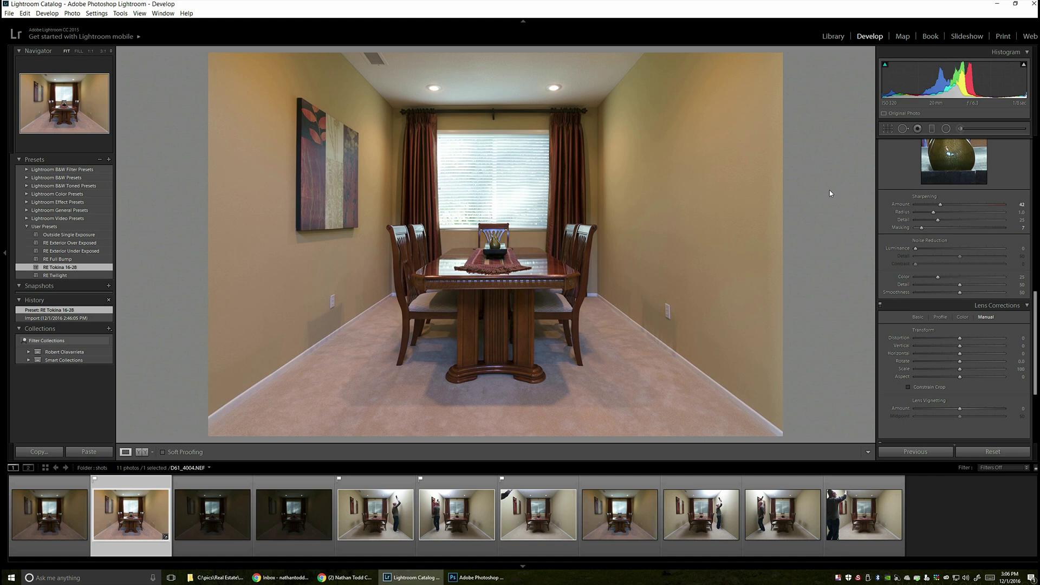
{"action": "right_click", "coordinate": [144, 520]}
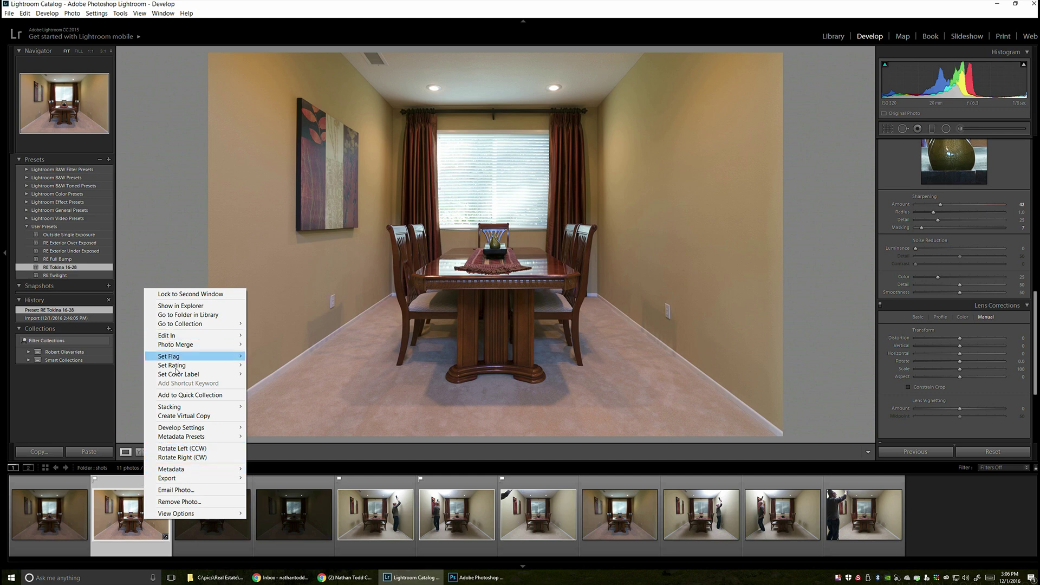
- Copy the dining-room photo's develop settings
{"action": "mouse_move", "coordinate": [182, 429]}
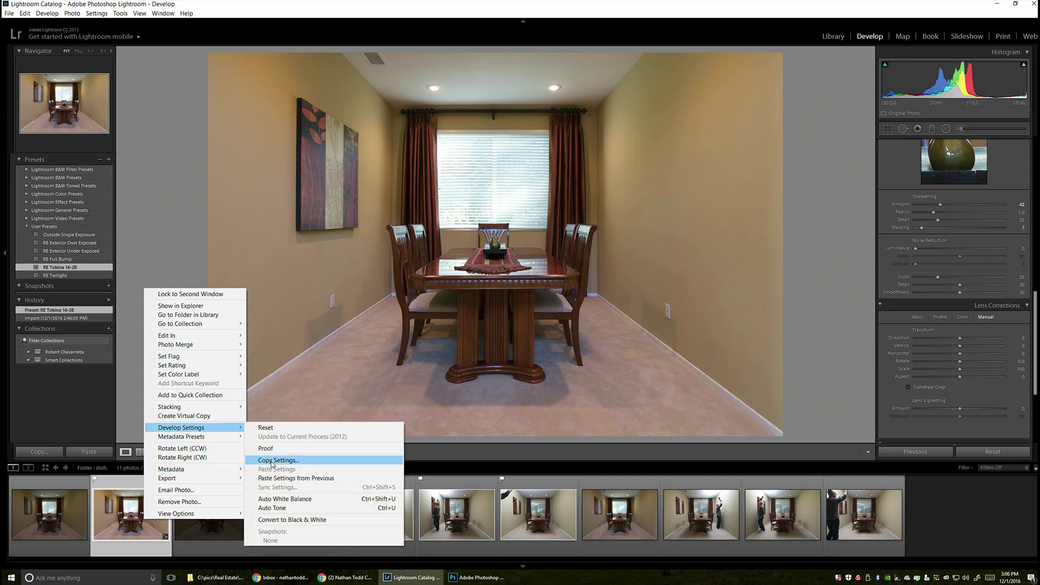
{"action": "left_click", "coordinate": [273, 461]}
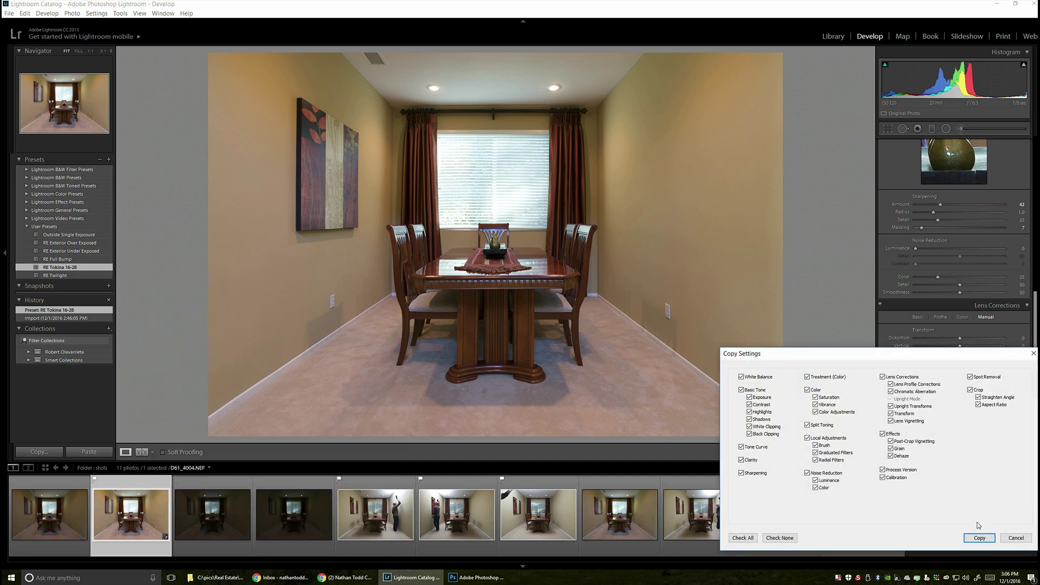
{"action": "left_click", "coordinate": [970, 539]}
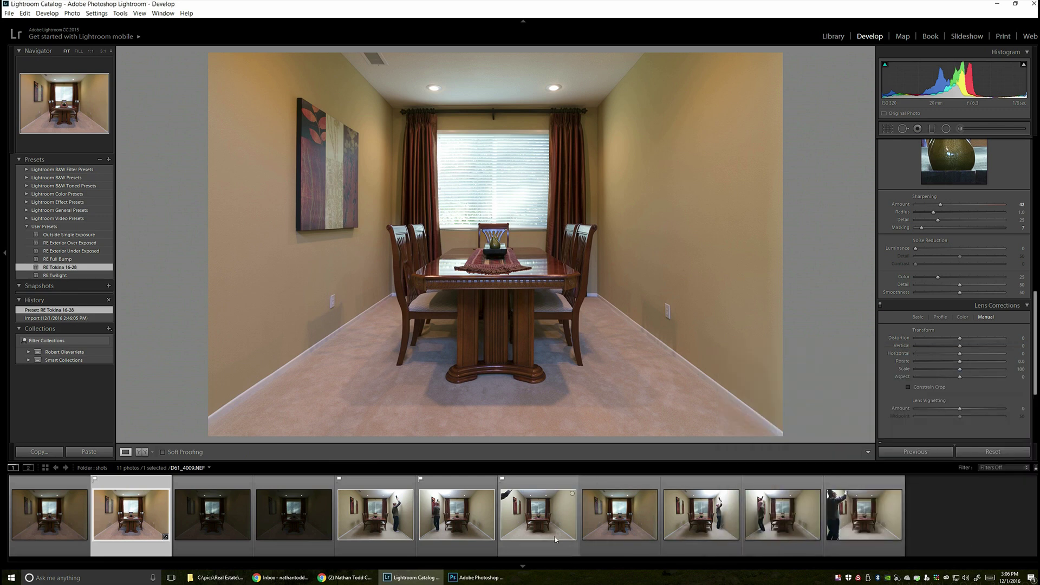
- Add photos 5, 6 and 7 to the selection and paste the copied develop settings onto them
{"action": "left_click", "coordinate": [394, 514], "text": "ctrl"}
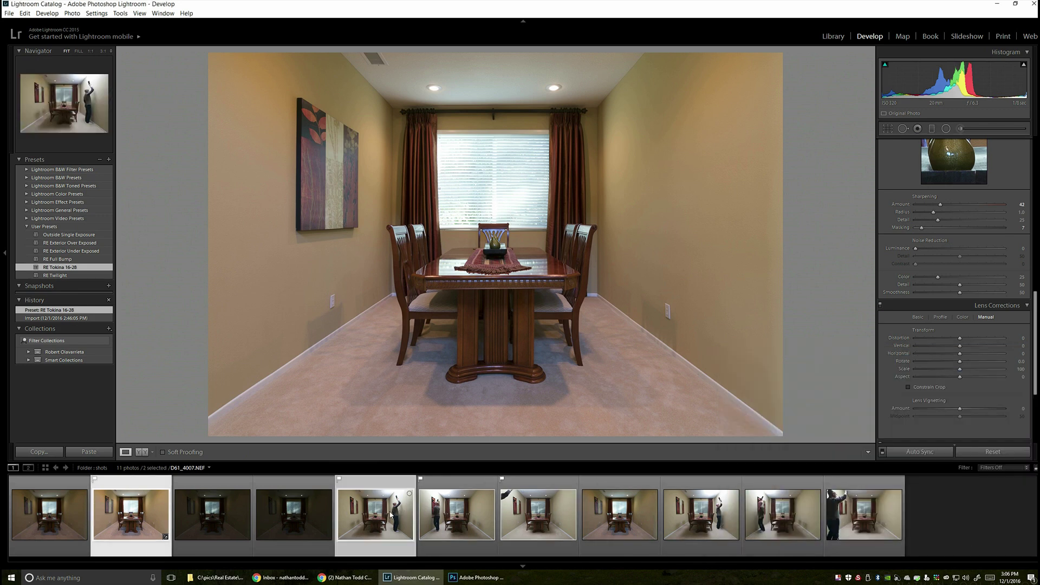
{"action": "left_click", "coordinate": [455, 518], "text": "ctrl"}
{"action": "left_click", "coordinate": [522, 520], "text": "ctrl"}
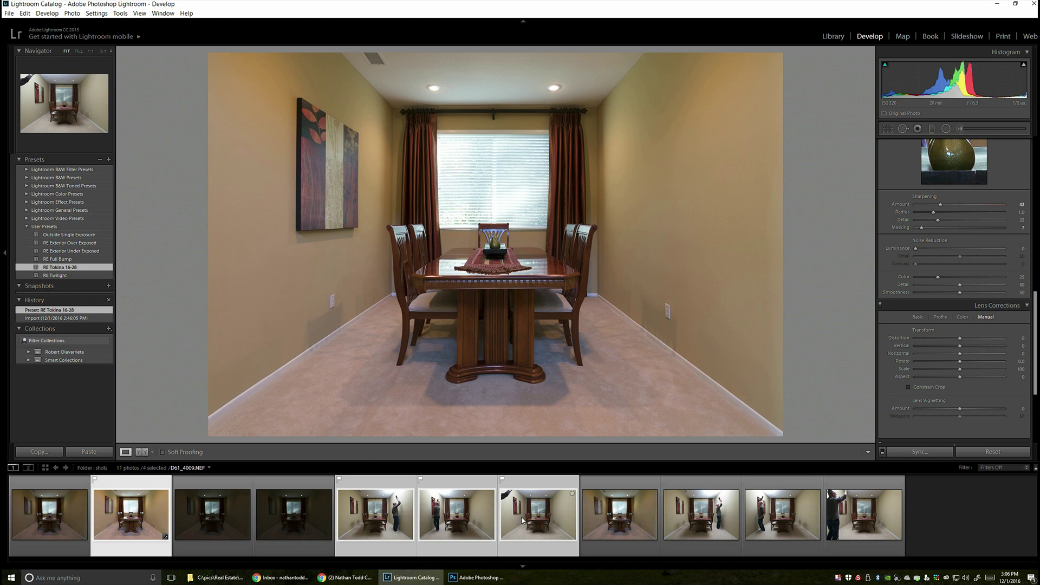
{"action": "right_click", "coordinate": [522, 520]}
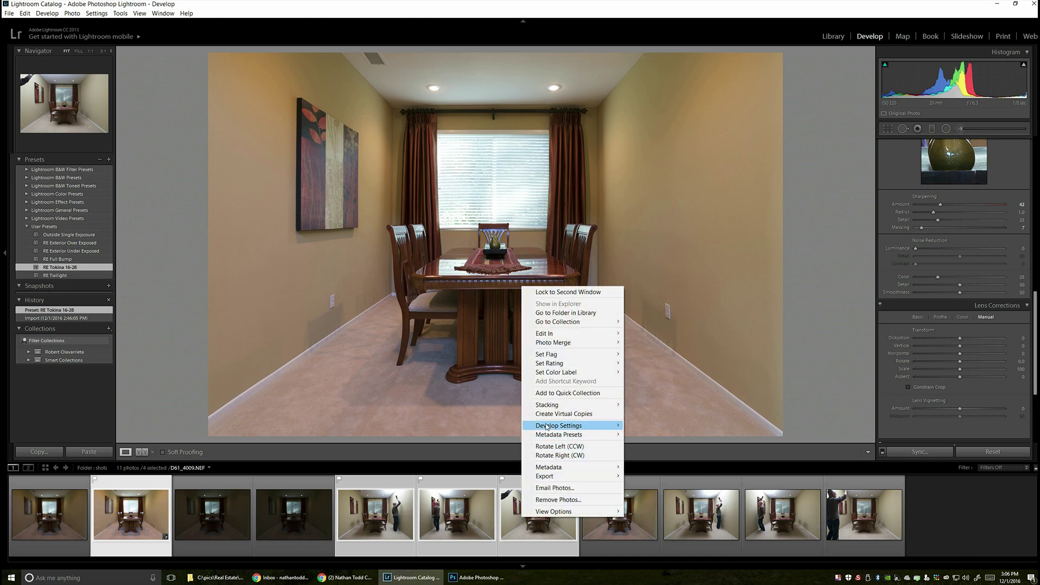
{"action": "mouse_move", "coordinate": [548, 426]}
{"action": "left_click", "coordinate": [431, 469]}
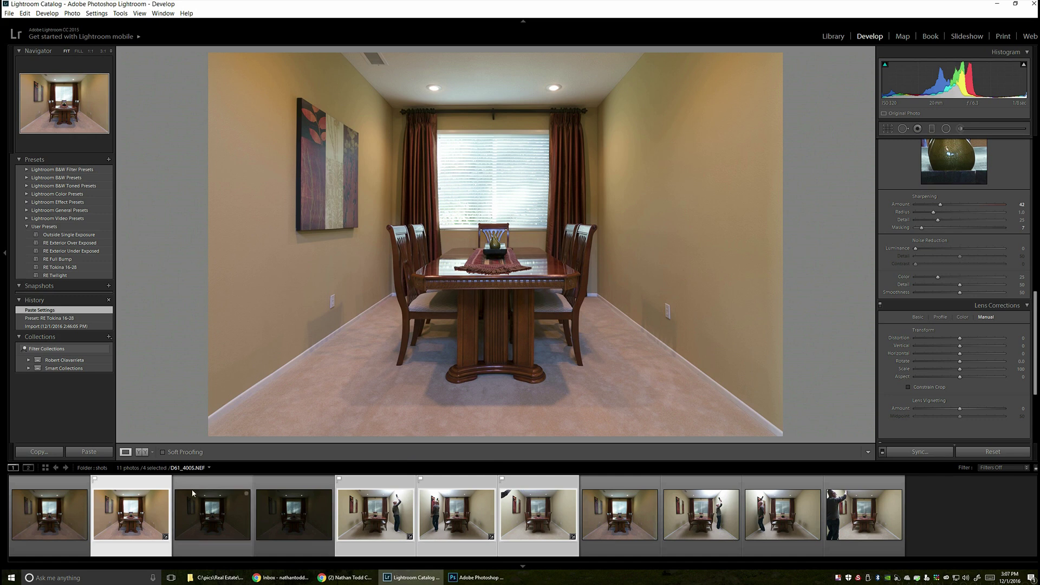
{"action": "right_click", "coordinate": [390, 515]}
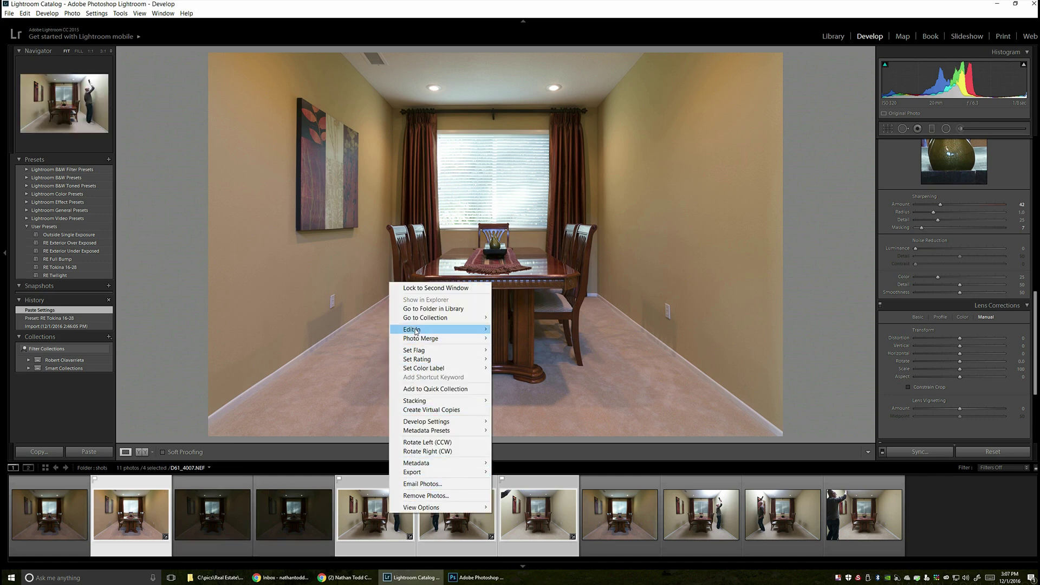
- Open the four selected photos as layers of one Photoshop document via Edit In
{"action": "mouse_move", "coordinate": [412, 331]}
{"action": "left_click", "coordinate": [312, 377]}
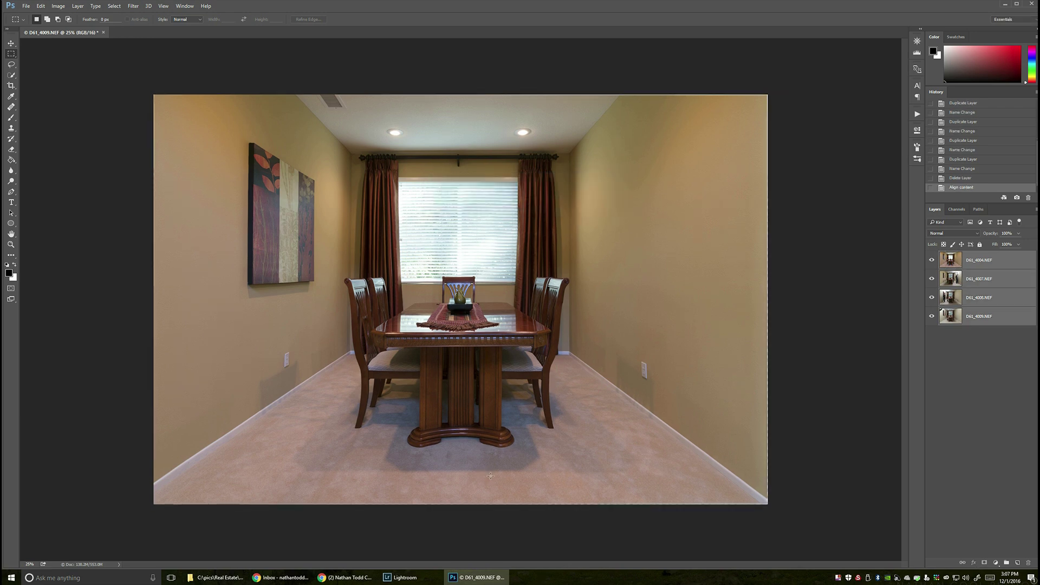
- Inspect the photo's right edge, then set top layer D61_4004.NEF to Luminosity blend mode
{"action": "key", "text": "z"}
{"action": "left_click", "coordinate": [770, 234]}
{"action": "left_click", "coordinate": [770, 234]}
{"action": "left_click", "coordinate": [771, 234]}
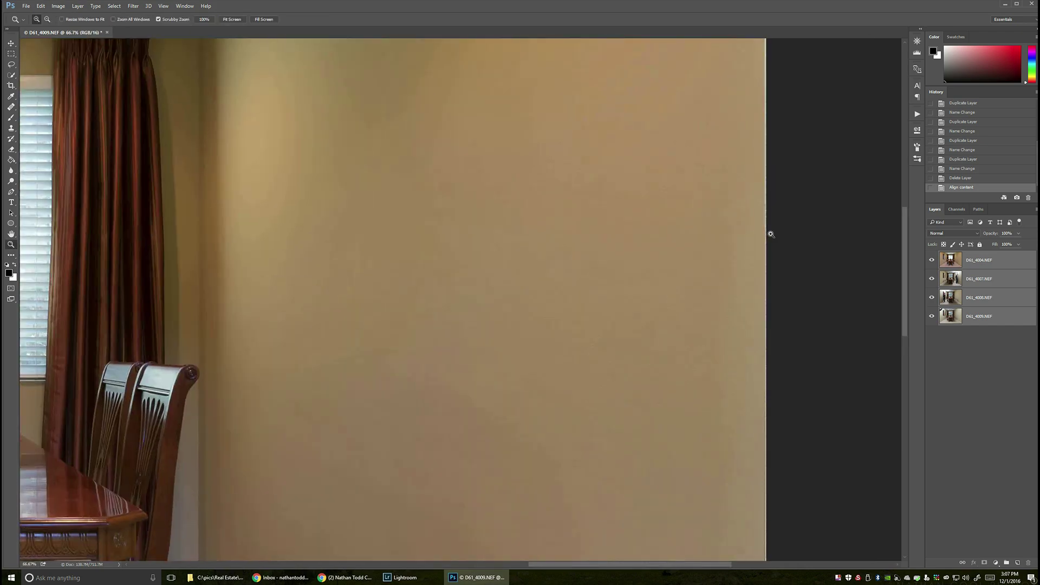
{"action": "left_click", "coordinate": [771, 234]}
{"action": "left_click", "coordinate": [772, 234]}
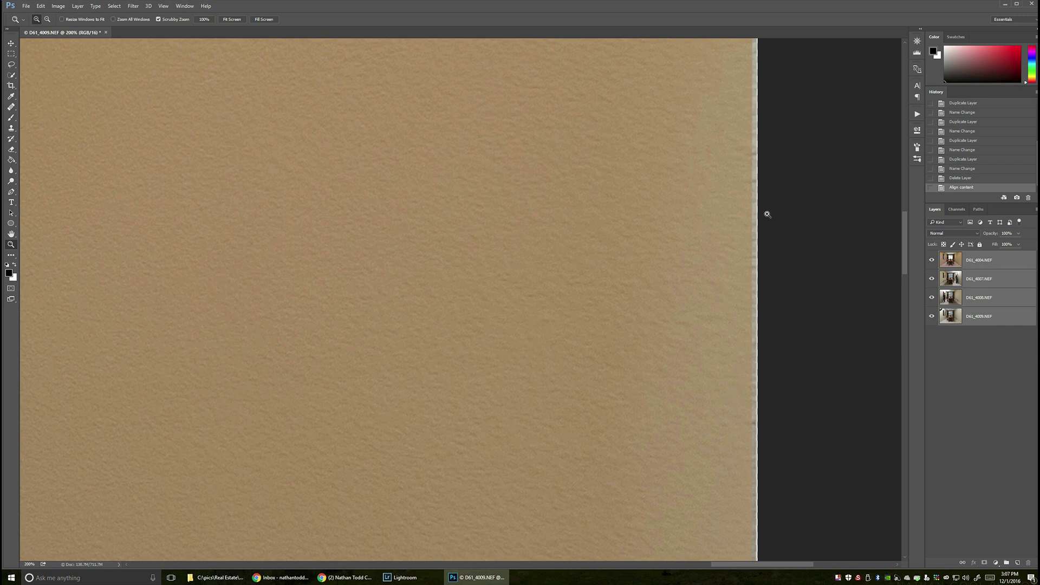
{"action": "left_click", "coordinate": [767, 214]}
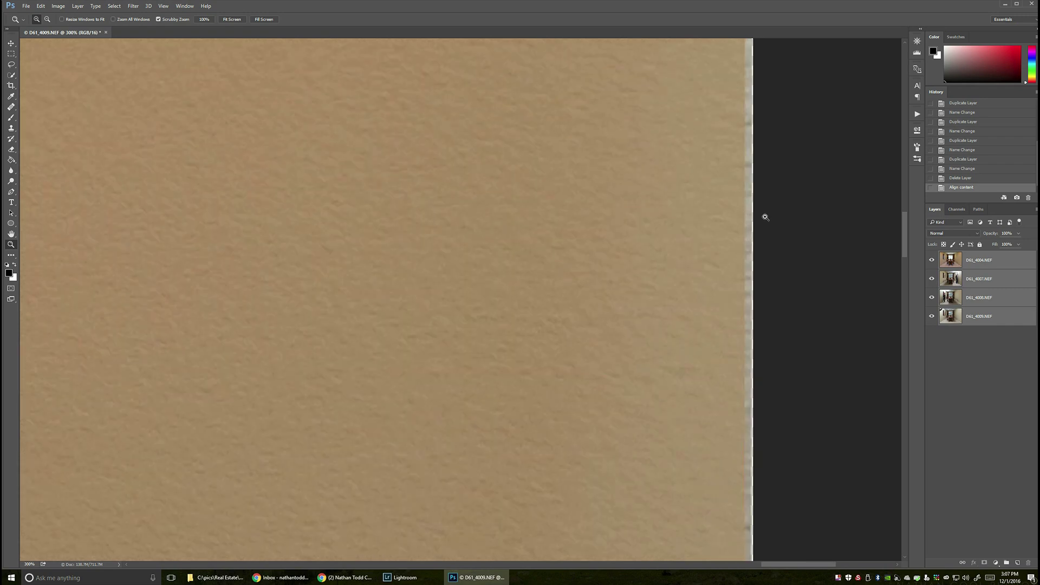
{"action": "key", "text": "ctrl+0"}
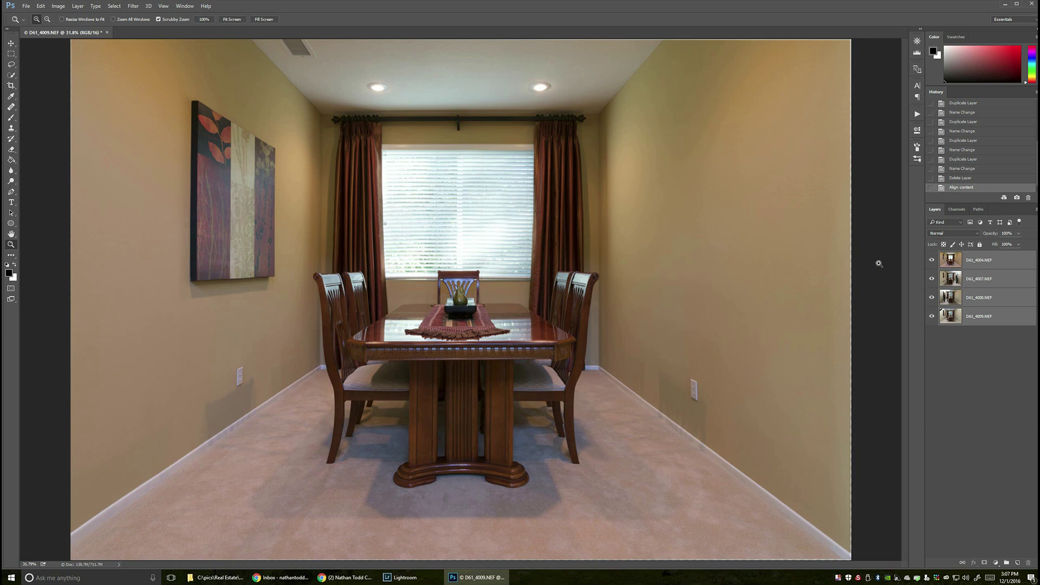
{"action": "left_click", "coordinate": [981, 261]}
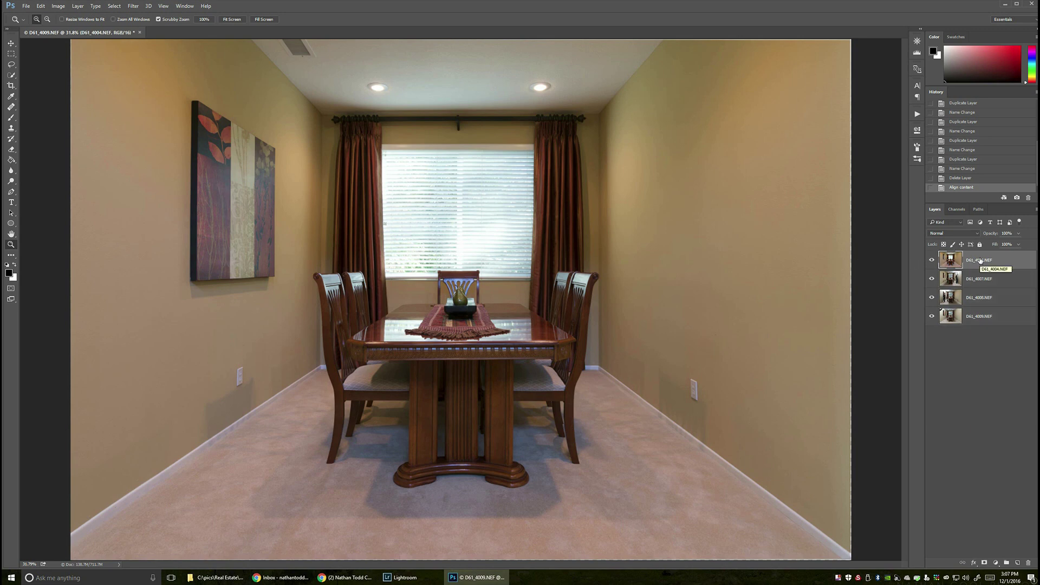
{"action": "left_click", "coordinate": [961, 233]}
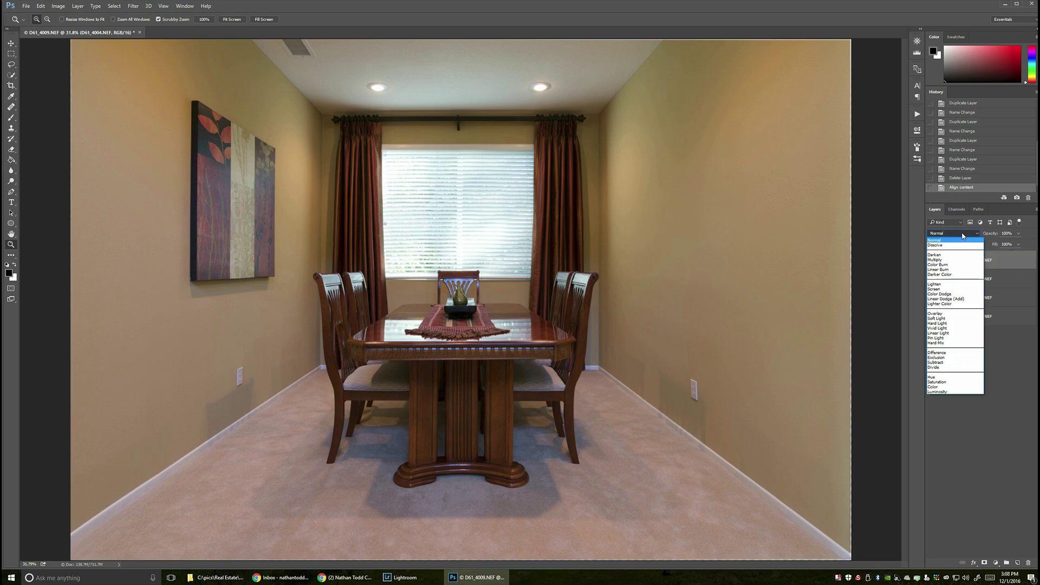
{"action": "left_click", "coordinate": [948, 392]}
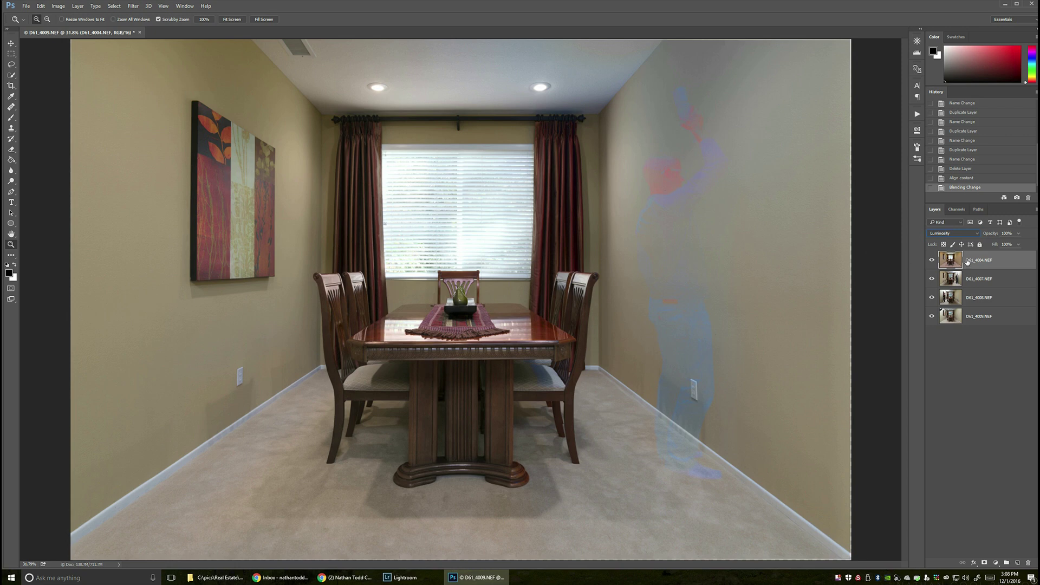
- Add a Hide All black layer mask to D61_4004.NEF
{"action": "key", "text": "alt+l"}
{"action": "key", "text": "m"}
{"action": "key", "text": "h"}
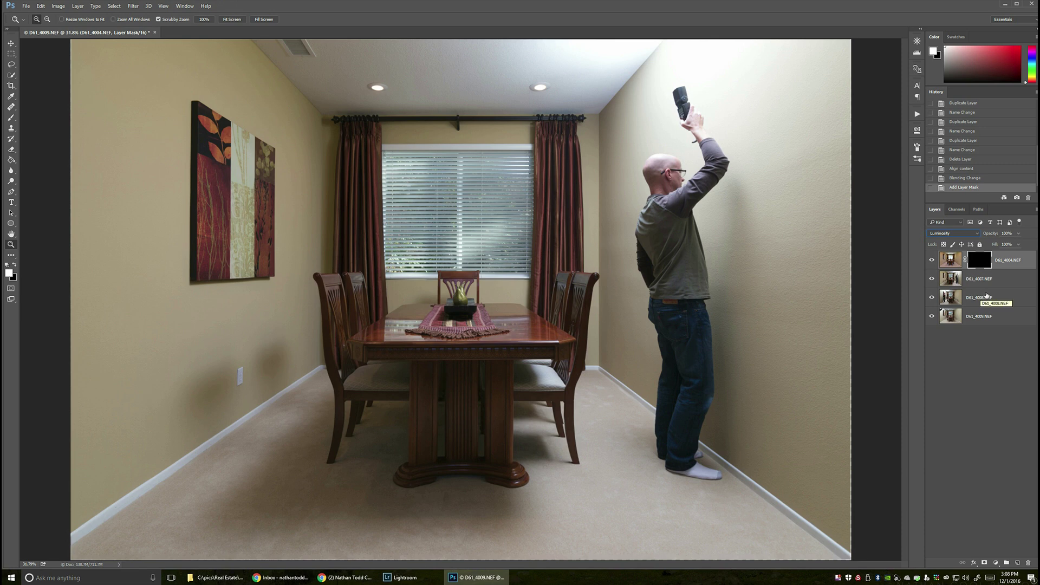
- Toggle the D61_4007.NEF and D61_4008.NEF layers off and on to compare exposures
{"action": "left_click", "coordinate": [981, 282]}
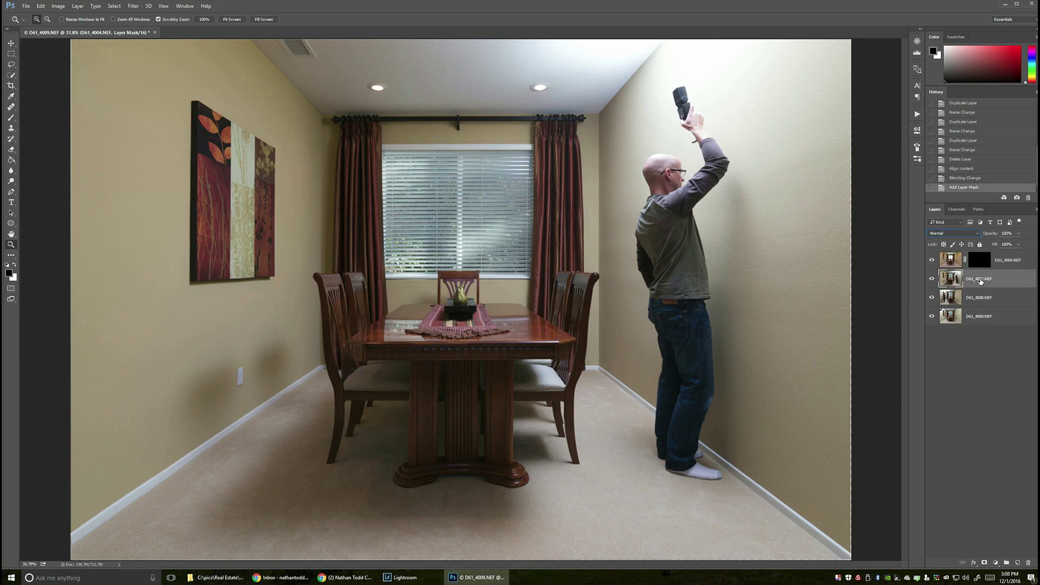
{"action": "left_click", "coordinate": [932, 280]}
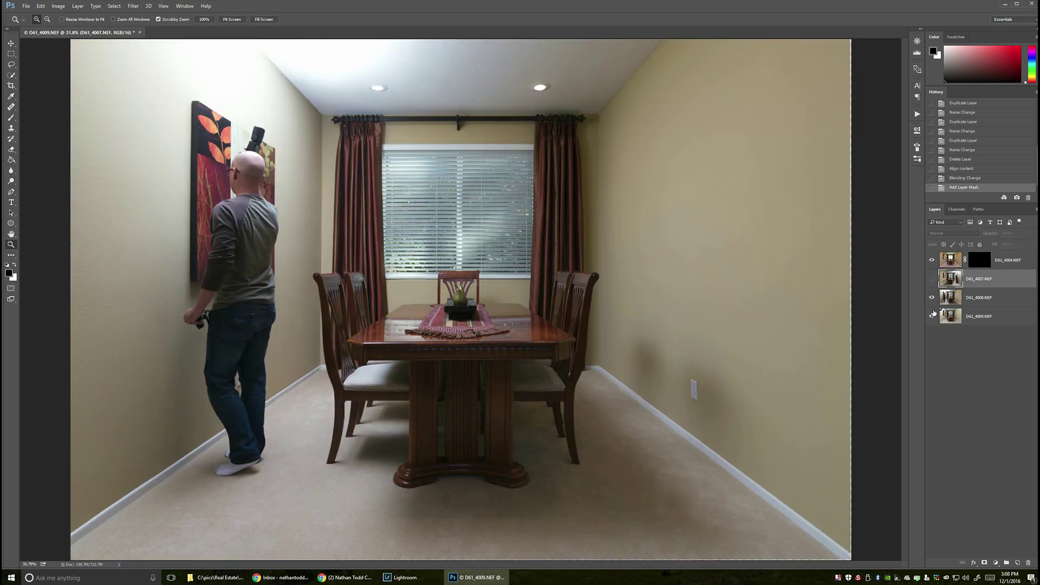
{"action": "left_click", "coordinate": [932, 298]}
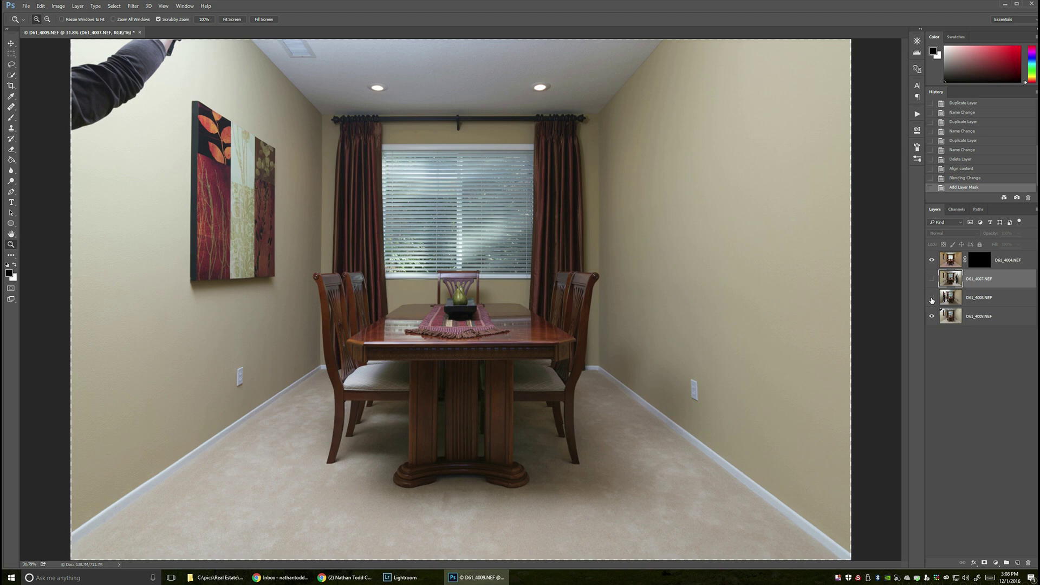
{"action": "left_click", "coordinate": [932, 298]}
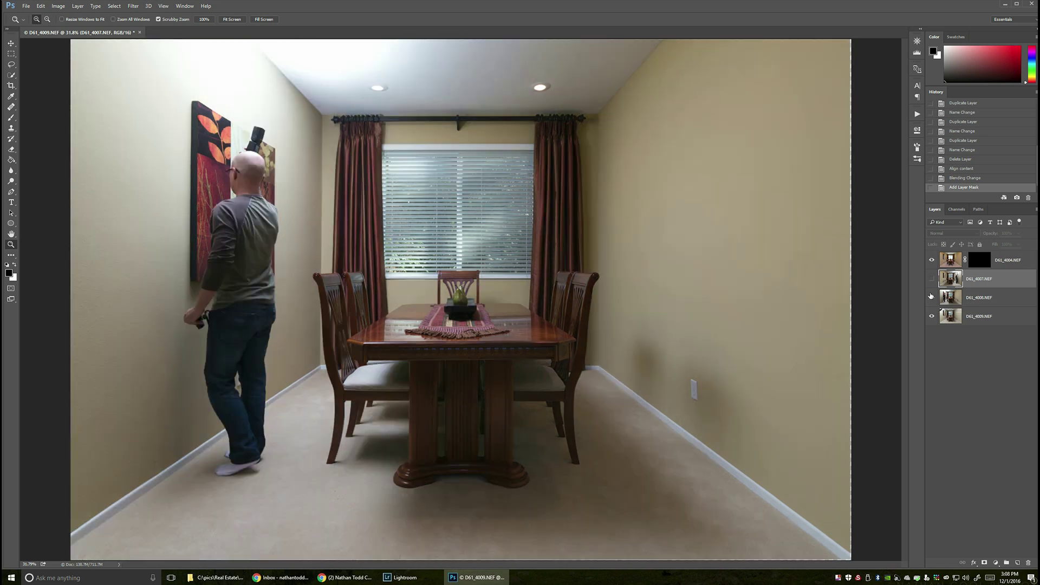
- Move D61_4007.NEF below D61_4008.NEF in the stack and hide D61_4008.NEF
{"action": "left_click", "coordinate": [932, 279]}
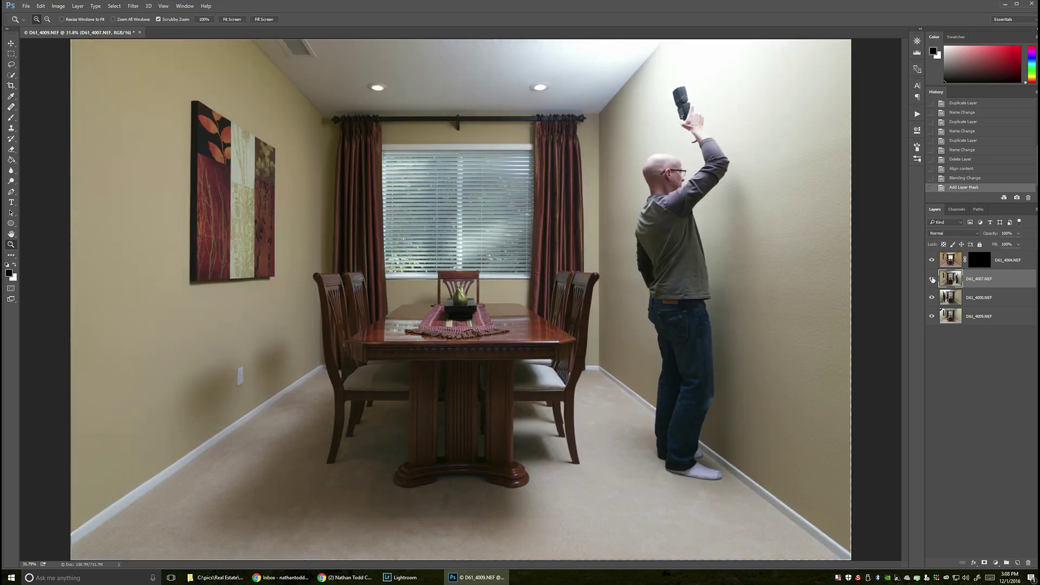
{"action": "left_click_drag", "start_coordinate": [976, 282], "coordinate": [975, 303]}
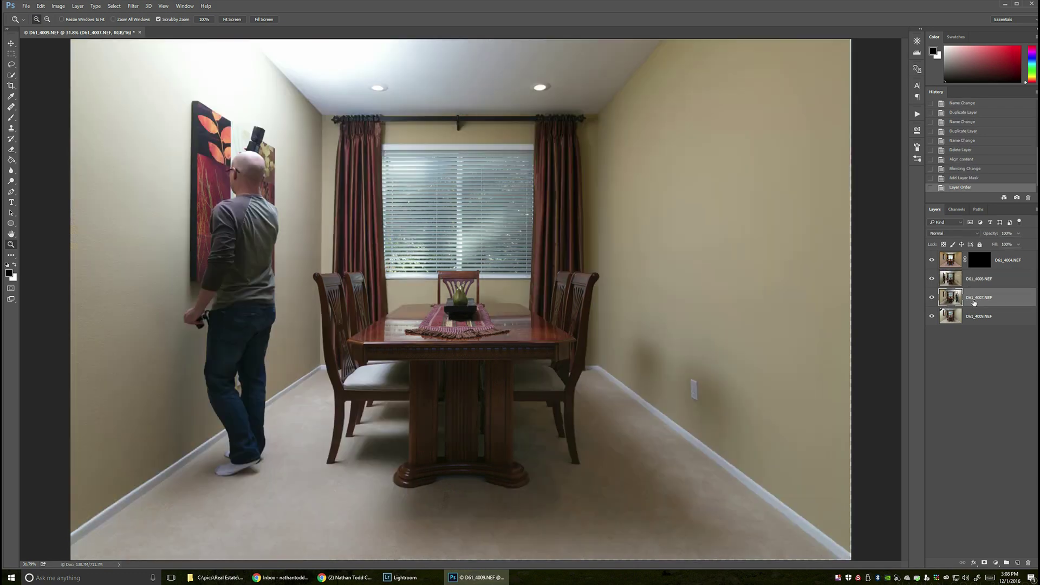
{"action": "left_click", "coordinate": [932, 280]}
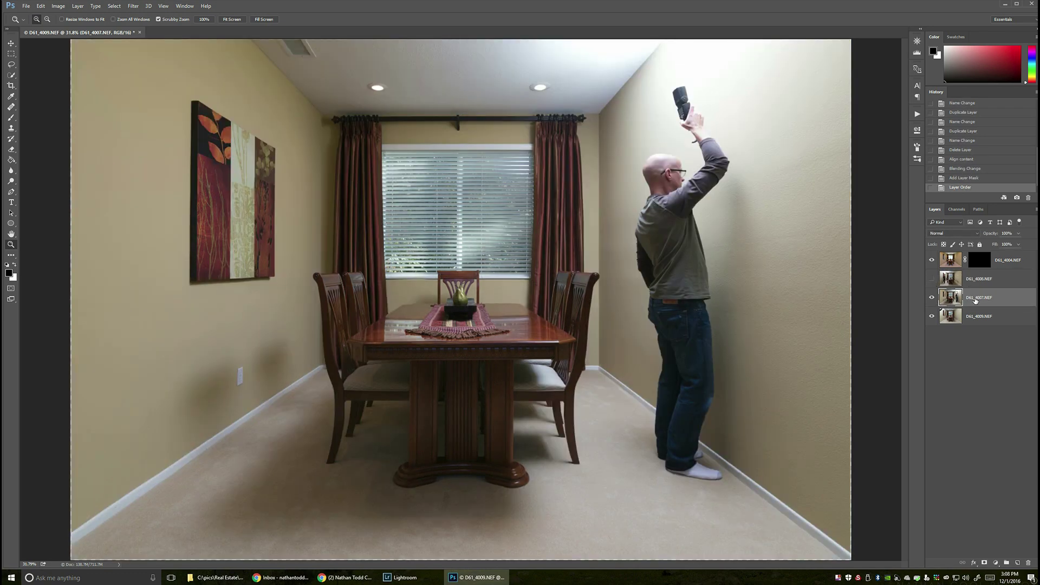
- Give D61_4007.NEF a Hide All black layer mask
{"action": "key", "text": "alt+l"}
{"action": "key", "text": "m"}
{"action": "key", "text": "h"}
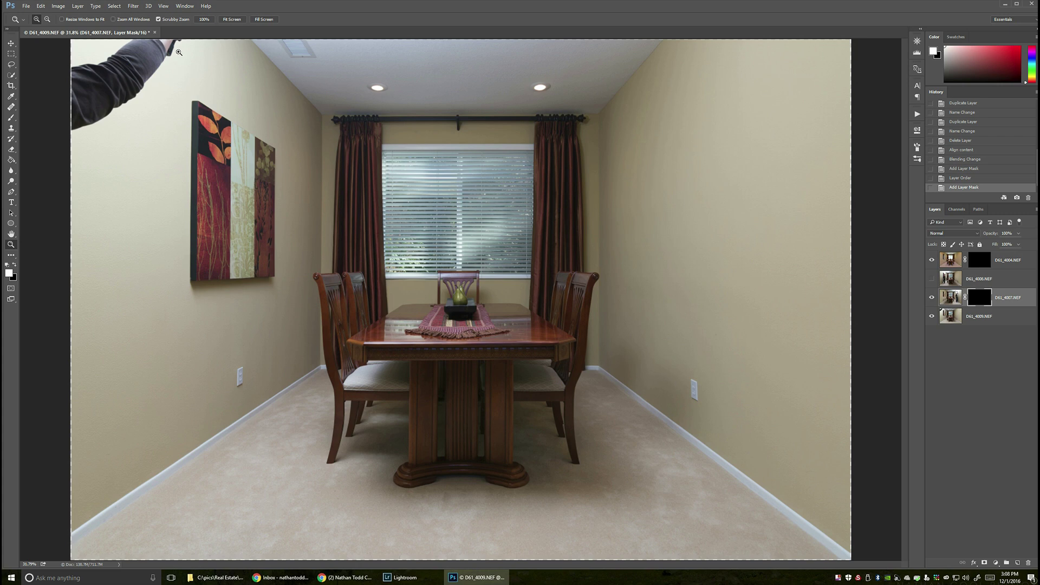
{"action": "key", "text": "b"}
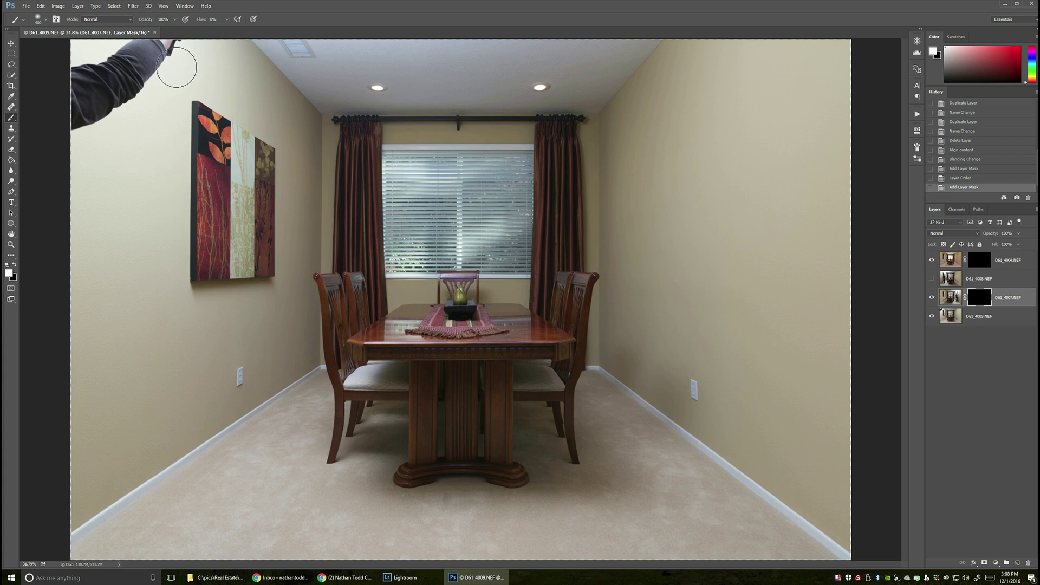
- Set the brush to about 495 px and paint the lit wall in on the D61_4007 mask
{"action": "left_click", "coordinate": [46, 20]}
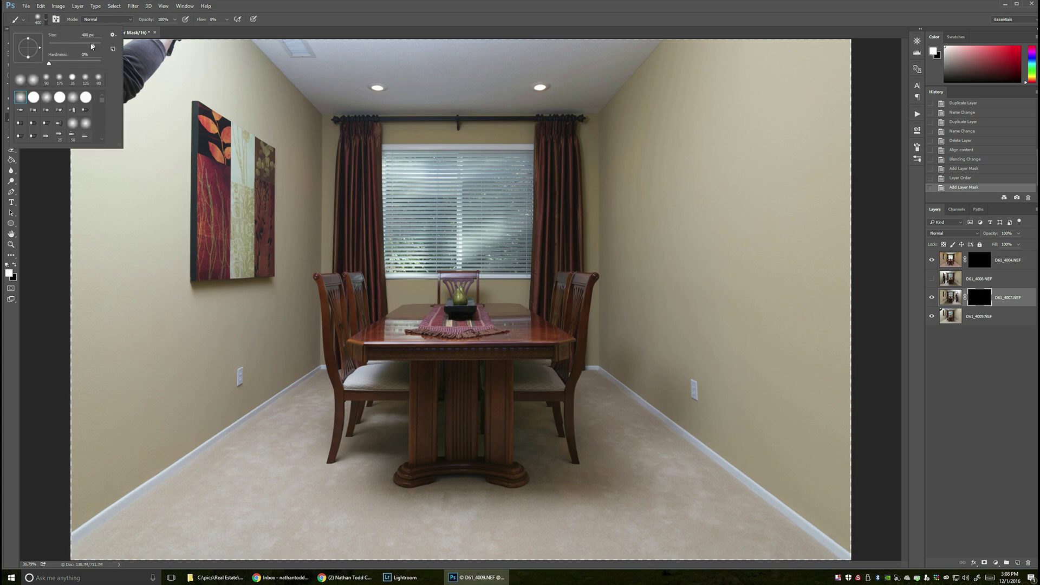
{"action": "left_click_drag", "start_coordinate": [95, 46], "coordinate": [98, 47]}
{"action": "key", "text": "Return"}
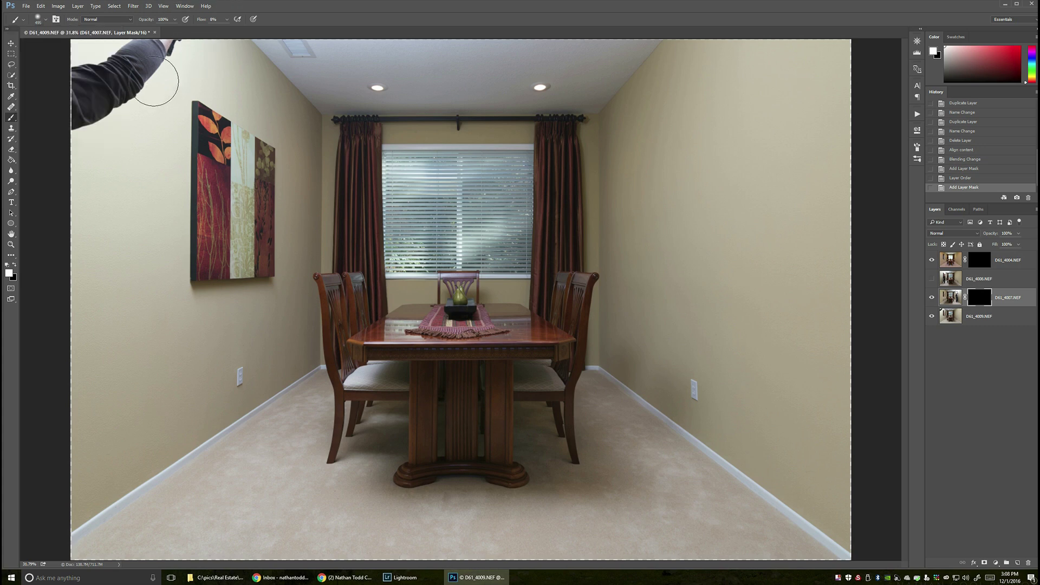
{"action": "left_click_drag", "start_coordinate": [159, 60], "coordinate": [125, 81]}
- Paint out the arm and even the upper-left wall with 1200 and 2300 brushes, then show D61_4008
{"action": "key", "text": "z"}
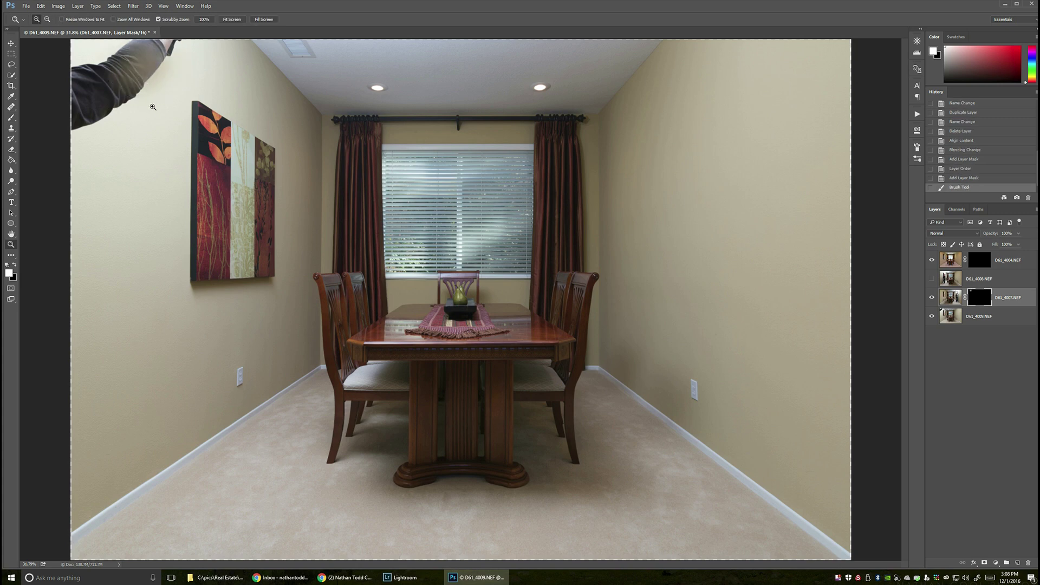
{"action": "key", "text": "b"}
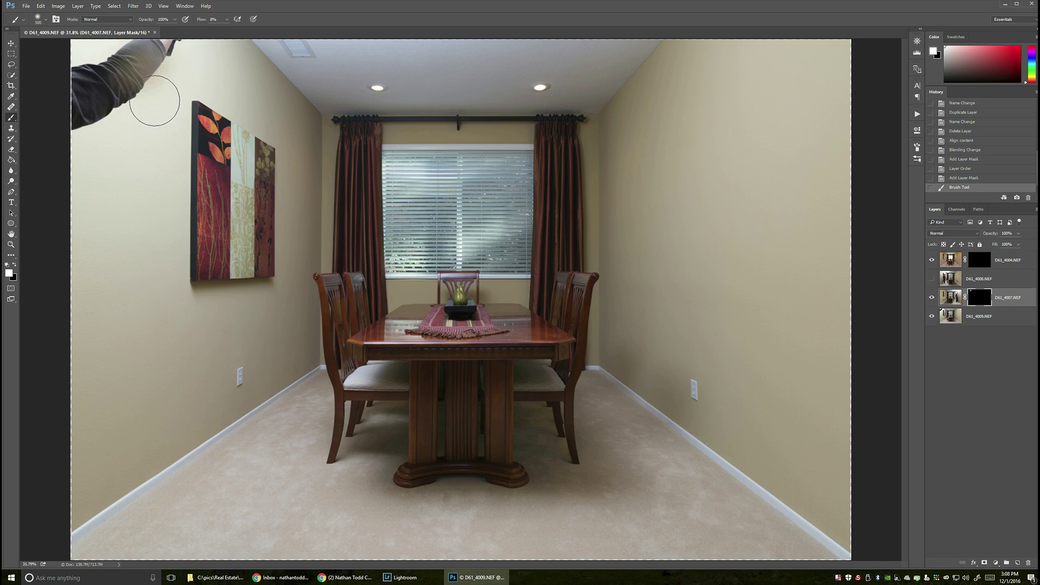
{"action": "key", "text": "bracketright"}
{"action": "key", "text": "bracketright"}
{"action": "key", "text": "bracketright"}
{"action": "key", "text": "bracketright"}
{"action": "key", "text": "bracketright"}
{"action": "key", "text": "bracketright"}
{"action": "key", "text": "bracketright"}
{"action": "mouse_move", "coordinate": [121, 86]}
{"action": "left_mouse_down"}
{"action": "mouse_move", "coordinate": [139, 61]}
{"action": "mouse_move", "coordinate": [113, 75]}
{"action": "mouse_move", "coordinate": [167, 52]}
{"action": "mouse_move", "coordinate": [110, 111]}
{"action": "mouse_move", "coordinate": [126, 105]}
{"action": "mouse_move", "coordinate": [80, 106]}
{"action": "mouse_move", "coordinate": [119, 54]}
{"action": "mouse_move", "coordinate": [108, 80]}
{"action": "mouse_move", "coordinate": [119, 100]}
{"action": "mouse_move", "coordinate": [163, 100]}
{"action": "mouse_move", "coordinate": [135, 147]}
{"action": "mouse_move", "coordinate": [175, 95]}
{"action": "mouse_move", "coordinate": [164, 71]}
{"action": "mouse_move", "coordinate": [87, 78]}
{"action": "mouse_move", "coordinate": [117, 58]}
{"action": "mouse_move", "coordinate": [171, 62]}
{"action": "mouse_move", "coordinate": [139, 86]}
{"action": "mouse_move", "coordinate": [153, 104]}
{"action": "mouse_move", "coordinate": [184, 105]}
{"action": "mouse_move", "coordinate": [237, 81]}
{"action": "mouse_move", "coordinate": [135, 79]}
{"action": "mouse_move", "coordinate": [125, 56]}
{"action": "mouse_move", "coordinate": [111, 60]}
{"action": "mouse_move", "coordinate": [71, 101]}
{"action": "mouse_move", "coordinate": [93, 139]}
{"action": "mouse_move", "coordinate": [71, 106]}
{"action": "mouse_move", "coordinate": [90, 66]}
{"action": "mouse_move", "coordinate": [142, 56]}
{"action": "mouse_move", "coordinate": [127, 155]}
{"action": "mouse_move", "coordinate": [165, 202]}
{"action": "left_mouse_up"}
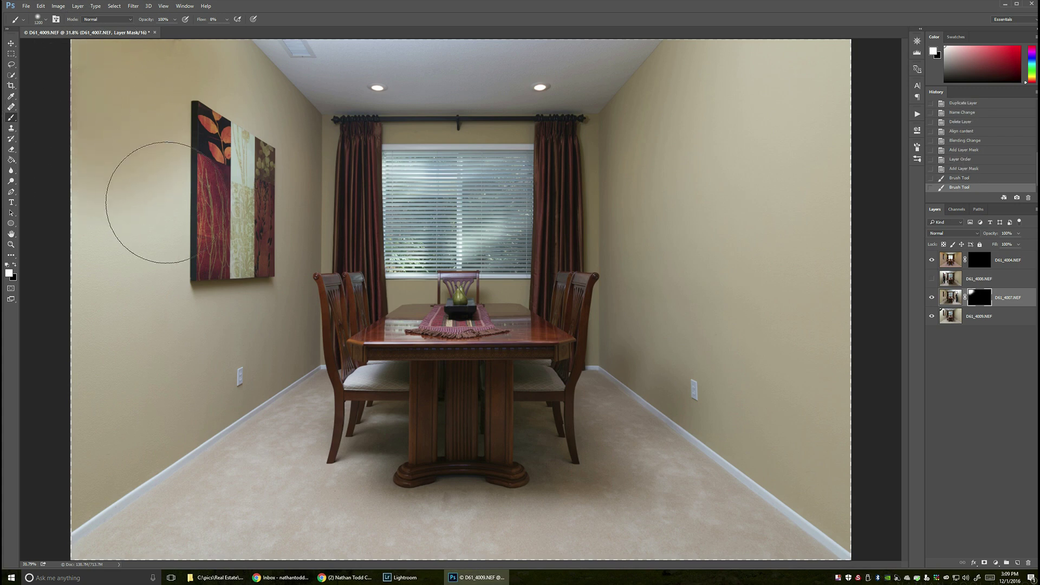
{"action": "key", "text": "bracketright"}
{"action": "key", "text": "bracketright"}
{"action": "key", "text": "bracketright"}
{"action": "key", "text": "bracketright"}
{"action": "key", "text": "bracketright"}
{"action": "key", "text": "bracketright"}
{"action": "key", "text": "bracketright"}
{"action": "key", "text": "bracketright"}
{"action": "key", "text": "bracketright"}
{"action": "key", "text": "bracketright"}
{"action": "key", "text": "bracketright"}
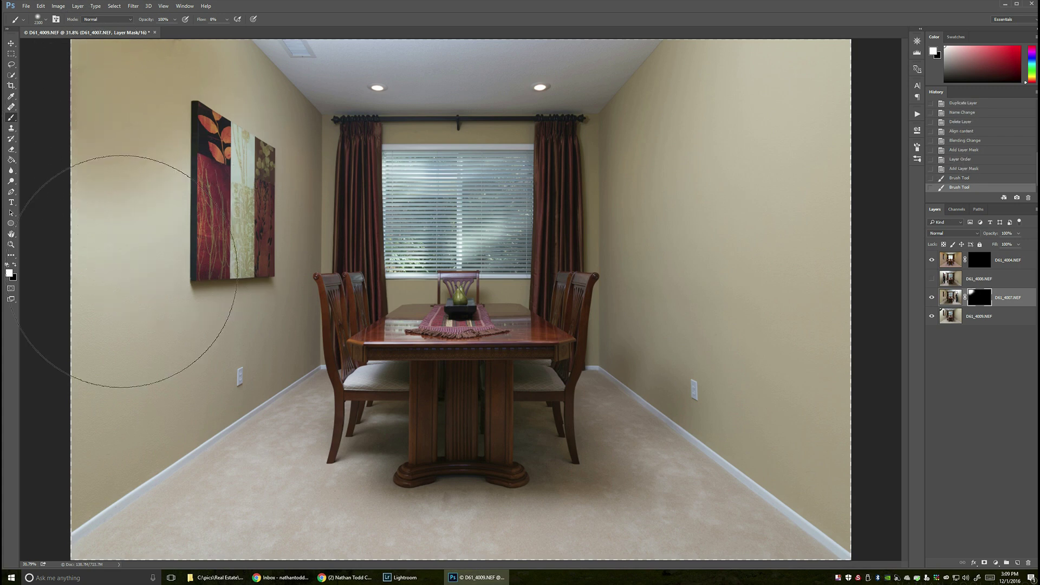
{"action": "mouse_move", "coordinate": [122, 271]}
{"action": "left_mouse_down"}
{"action": "mouse_move", "coordinate": [128, 255]}
{"action": "mouse_move", "coordinate": [155, 353]}
{"action": "mouse_move", "coordinate": [174, 157]}
{"action": "mouse_move", "coordinate": [195, 125]}
{"action": "mouse_move", "coordinate": [228, 128]}
{"action": "left_mouse_up"}
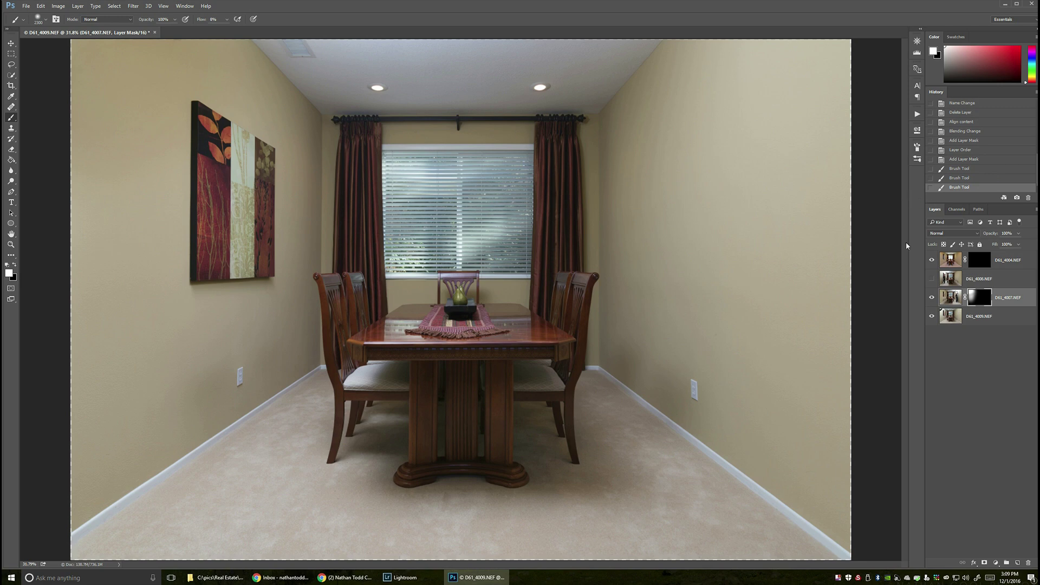
{"action": "left_click", "coordinate": [932, 279]}
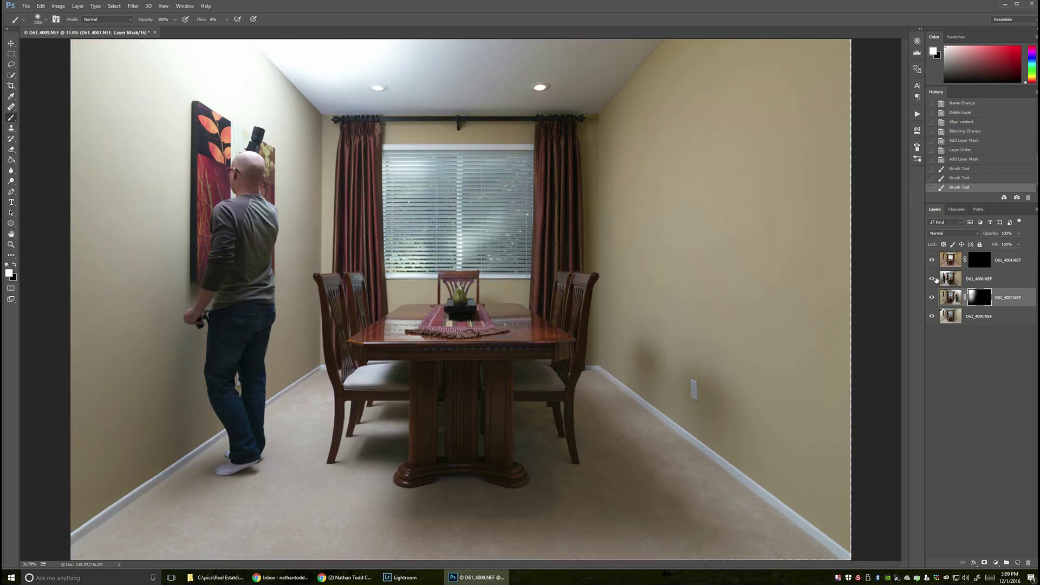
- Give the D61_4008.NEF layer a Hide All black mask
{"action": "left_click", "coordinate": [979, 281]}
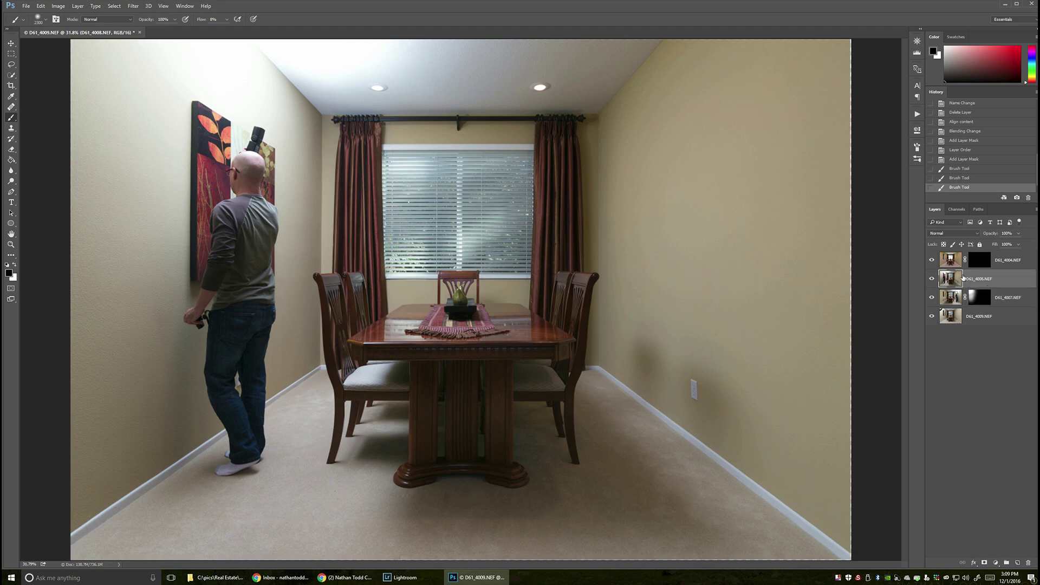
{"action": "left_click", "coordinate": [78, 6]}
{"action": "mouse_move", "coordinate": [94, 156]}
{"action": "left_click", "coordinate": [219, 168]}
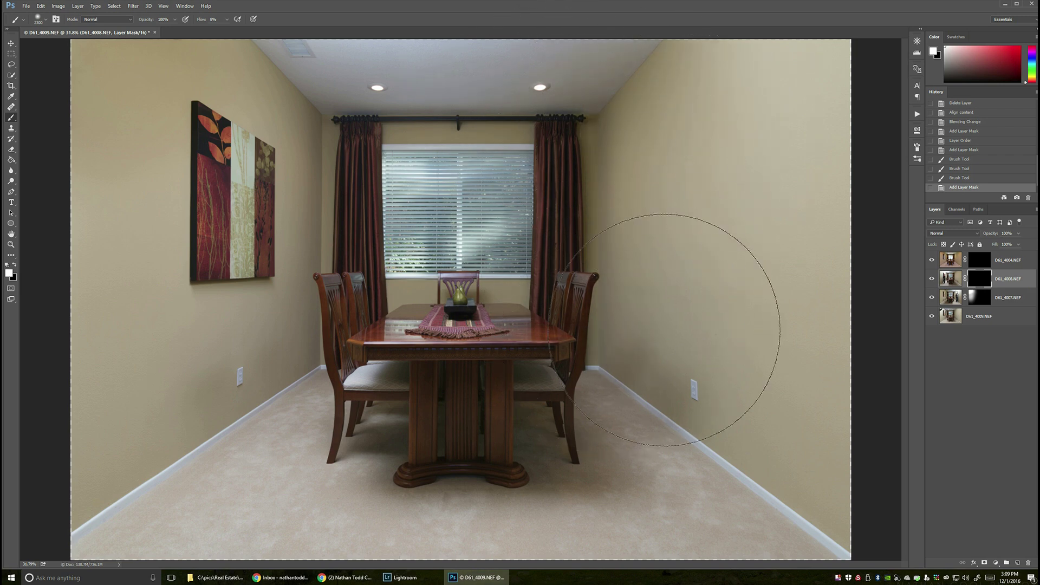
- Paint D61_4008 light onto the right wall and lower-left wall, undoing unwanted strokes
{"action": "left_click_drag", "start_coordinate": [665, 330], "coordinate": [708, 453]}
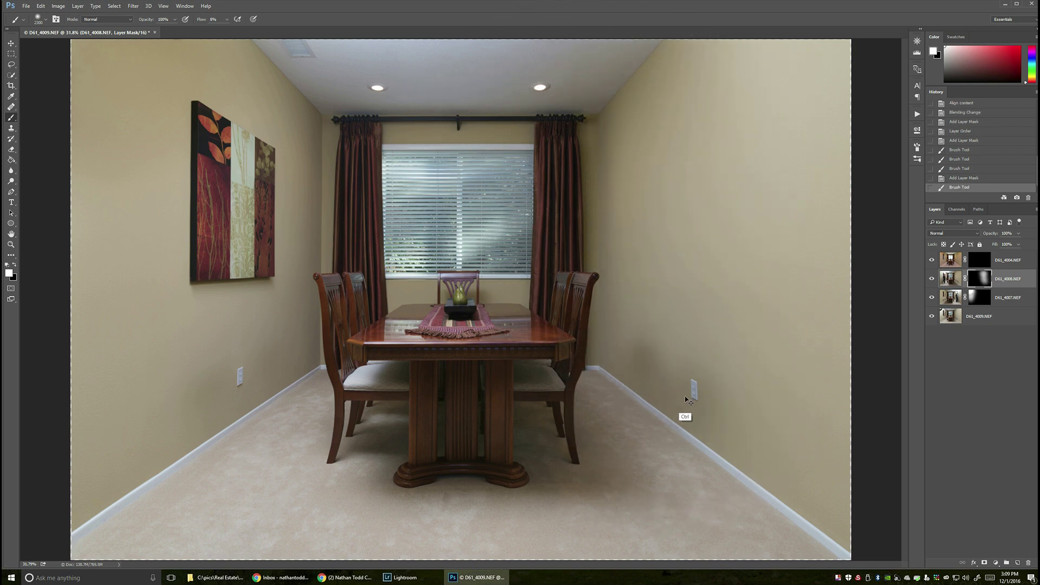
{"action": "key", "text": "ctrl+z"}
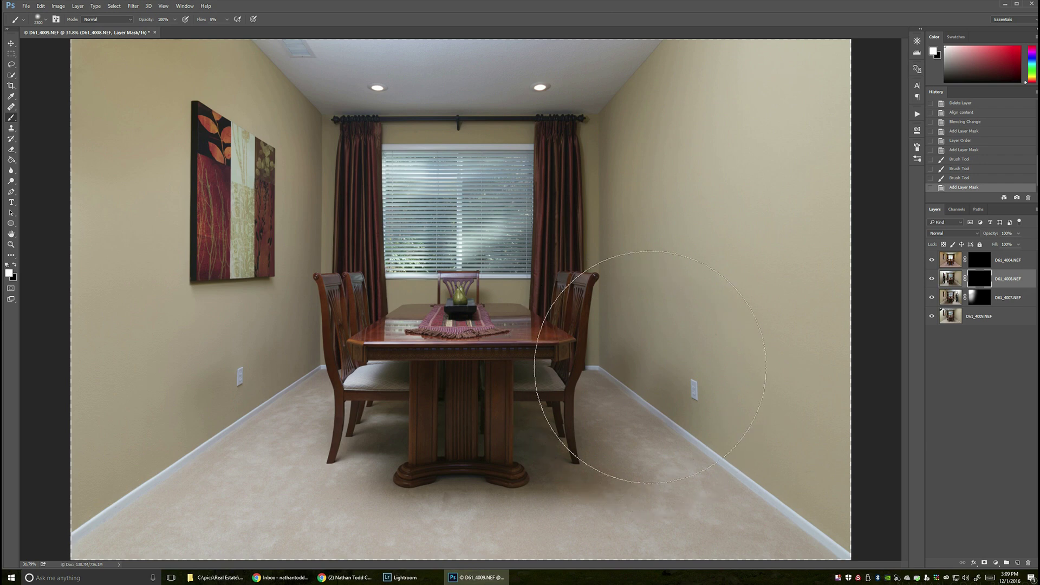
{"action": "mouse_move", "coordinate": [651, 367]}
{"action": "left_mouse_down"}
{"action": "mouse_move", "coordinate": [618, 380]}
{"action": "mouse_move", "coordinate": [629, 388]}
{"action": "left_mouse_up"}
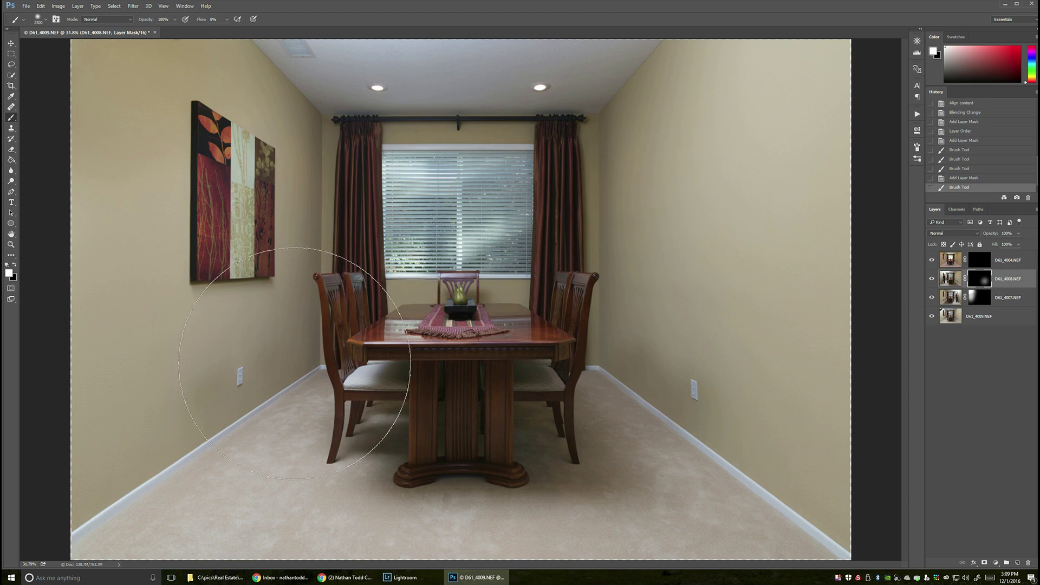
{"action": "left_click_drag", "start_coordinate": [290, 365], "coordinate": [278, 374]}
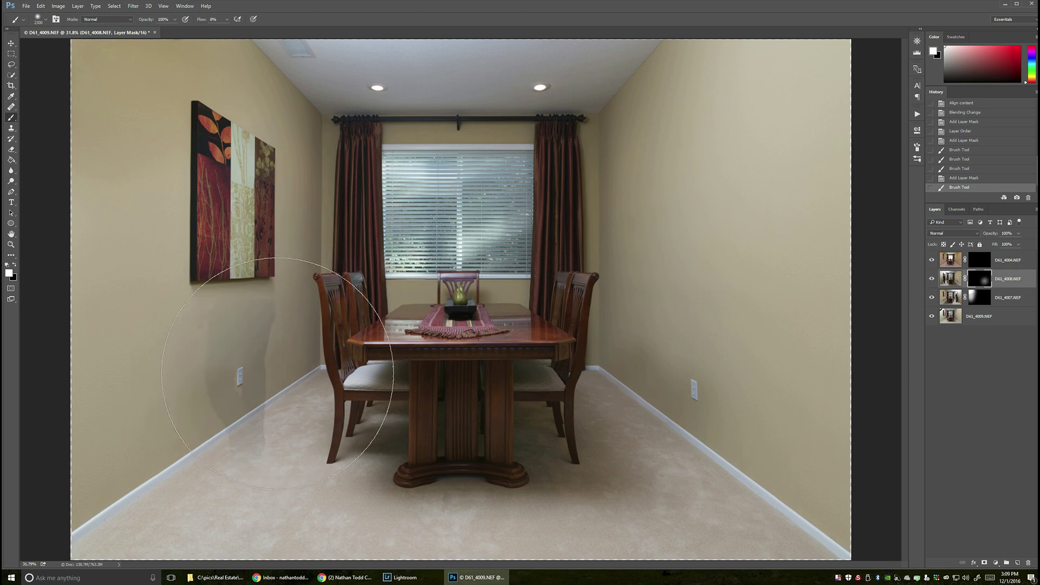
{"action": "key", "text": "ctrl+z"}
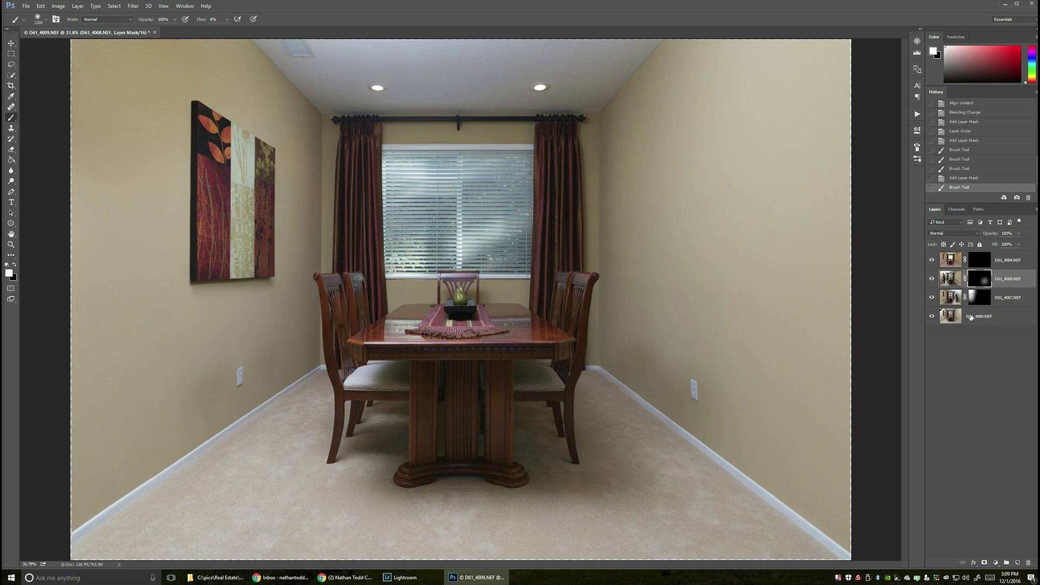
- Paint a stroke on the D61_4007 mask and undo it
{"action": "left_click", "coordinate": [981, 301]}
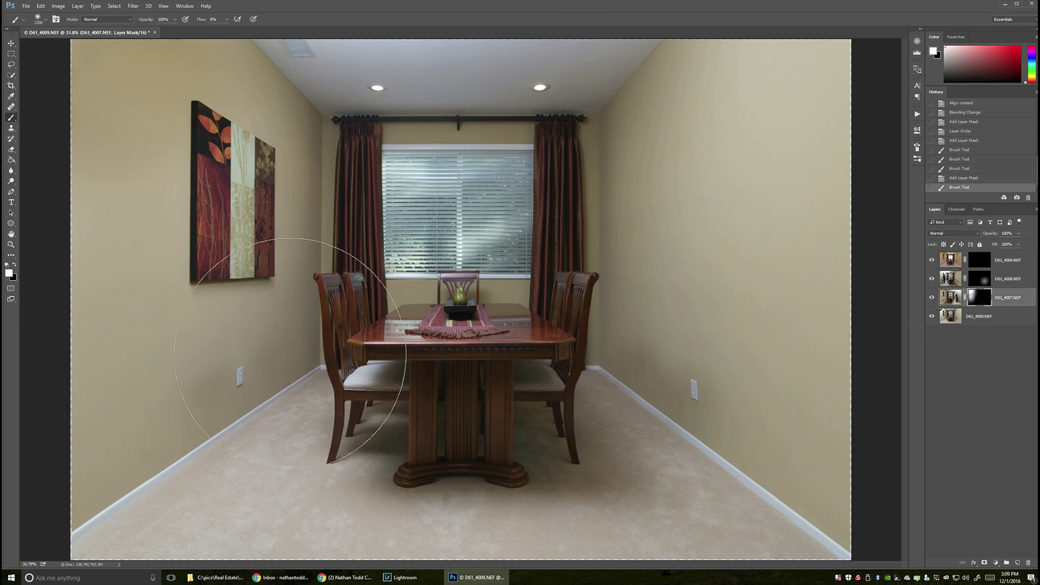
{"action": "left_click", "coordinate": [334, 355]}
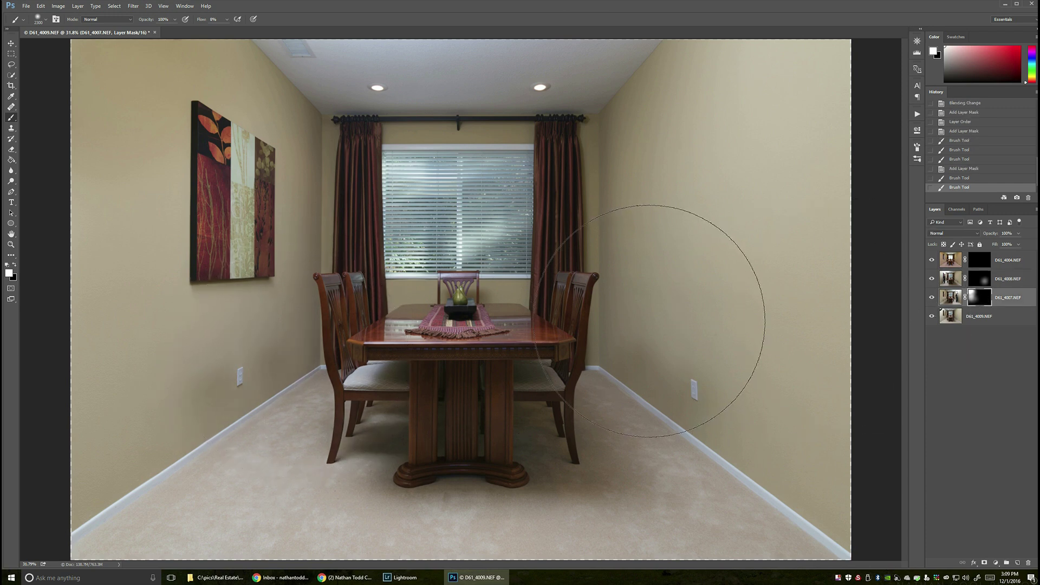
{"action": "key", "text": "ctrl+z"}
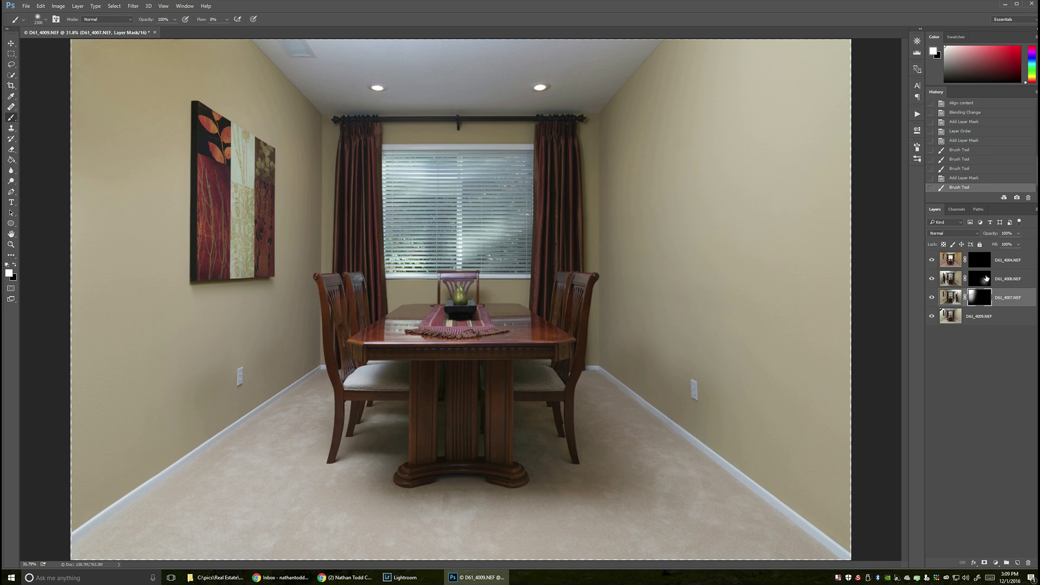
{"action": "left_click", "coordinate": [983, 280]}
{"action": "right_click", "coordinate": [982, 283]}
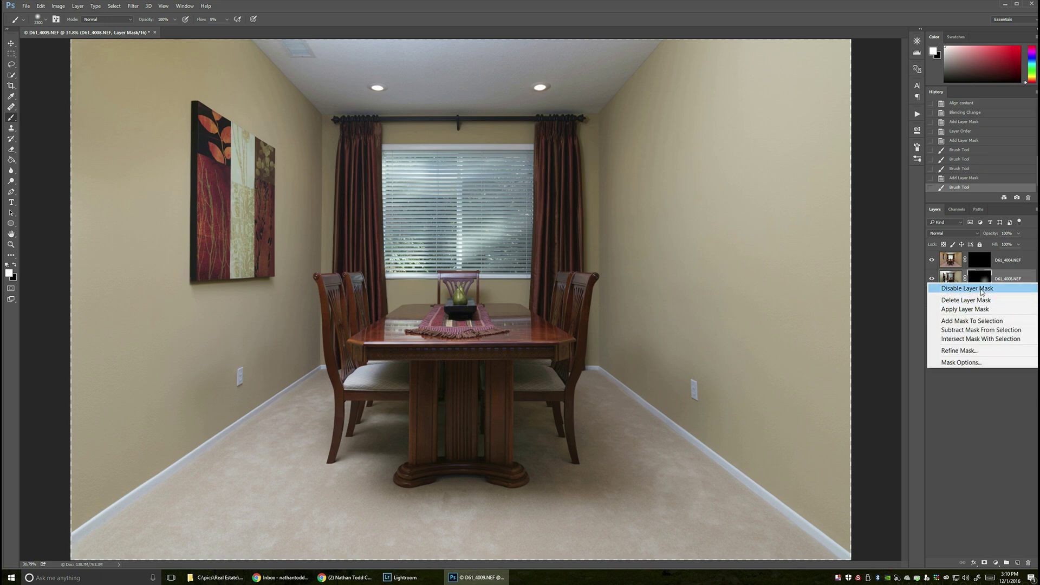
{"action": "left_click", "coordinate": [982, 290]}
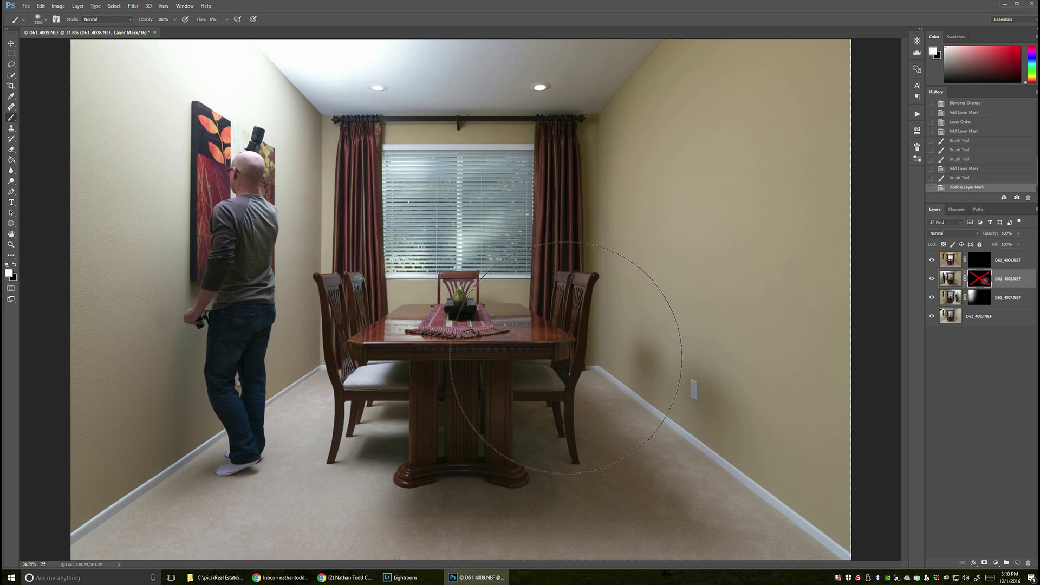
{"action": "left_click", "coordinate": [982, 281], "text": "shift"}
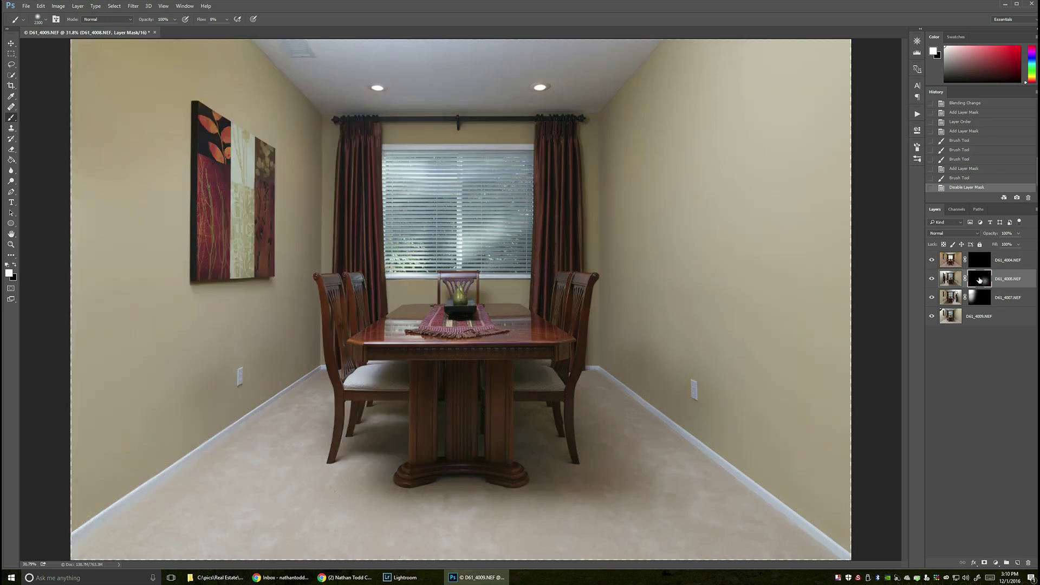
{"action": "right_click", "coordinate": [982, 298]}
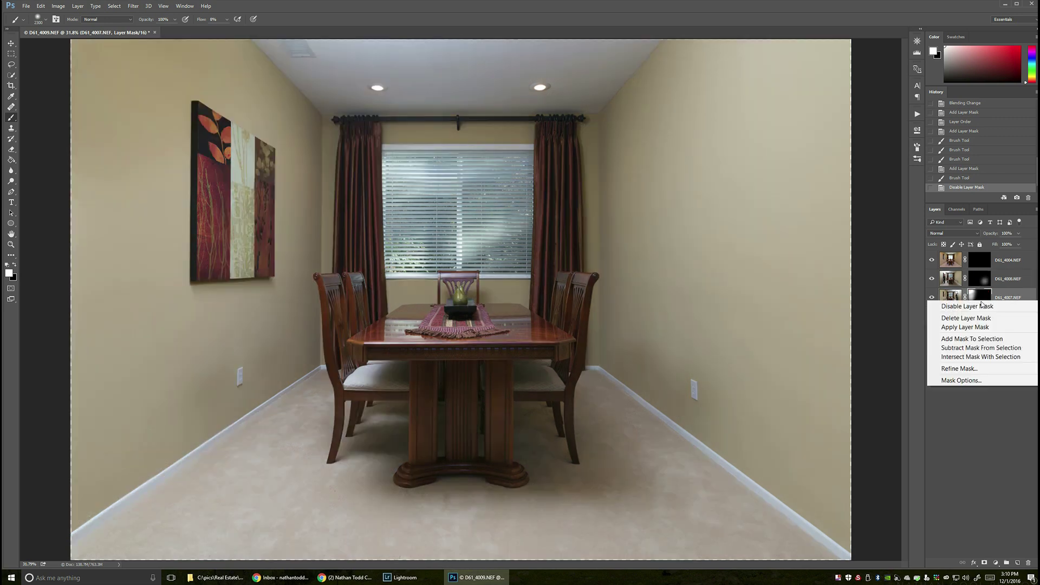
{"action": "left_click", "coordinate": [981, 308]}
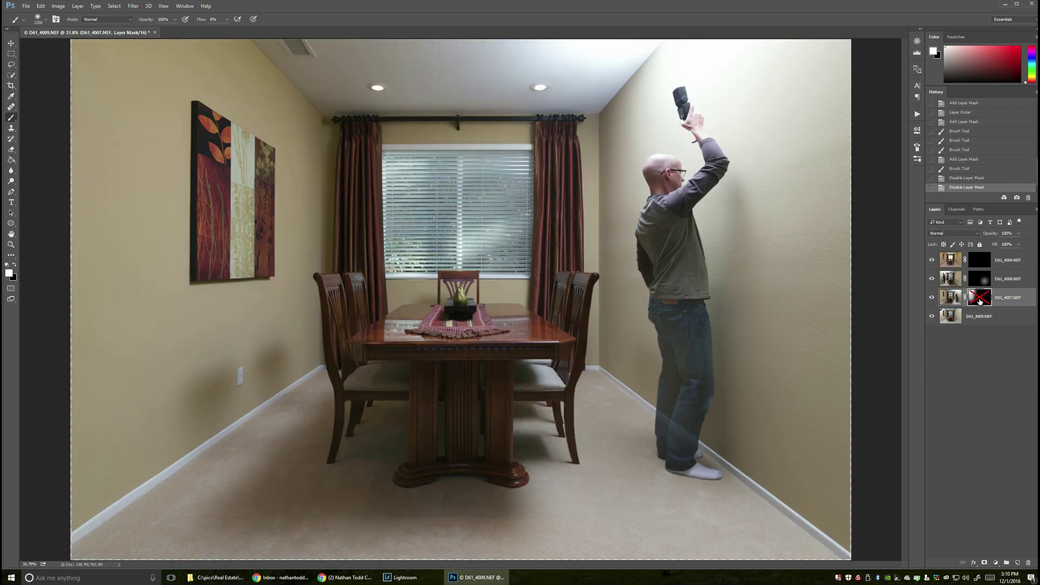
{"action": "left_click", "coordinate": [979, 302], "text": "shift"}
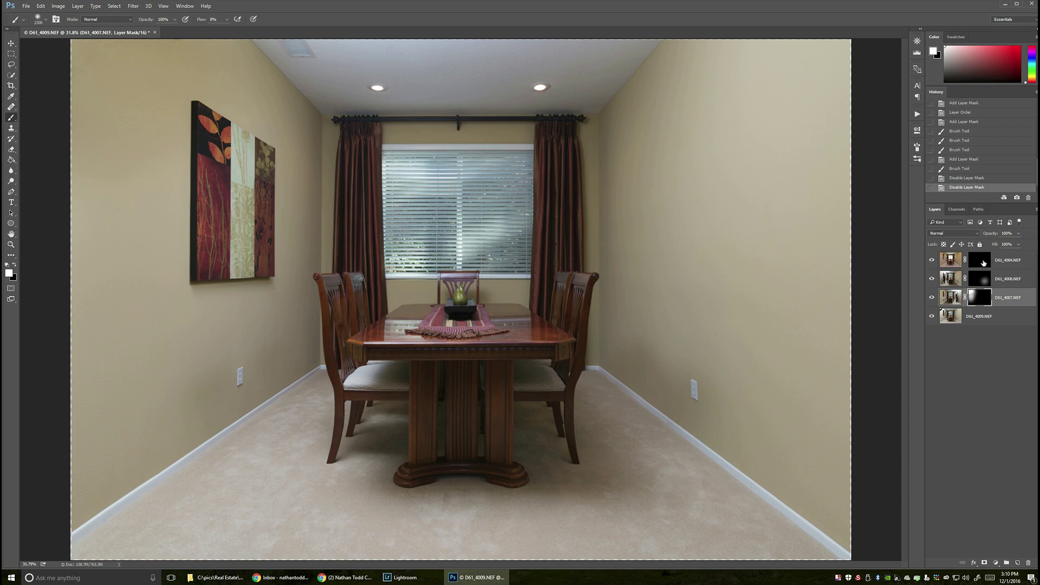
{"action": "left_click", "coordinate": [982, 262]}
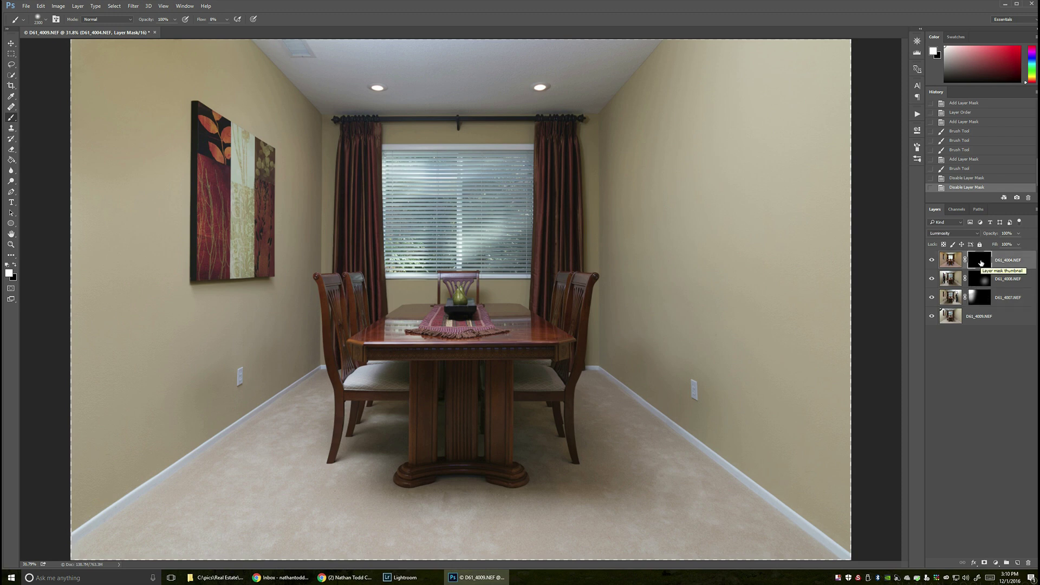
- Disable and re-enable the D61_4004 mask to preview that exposure
{"action": "right_click", "coordinate": [982, 263]}
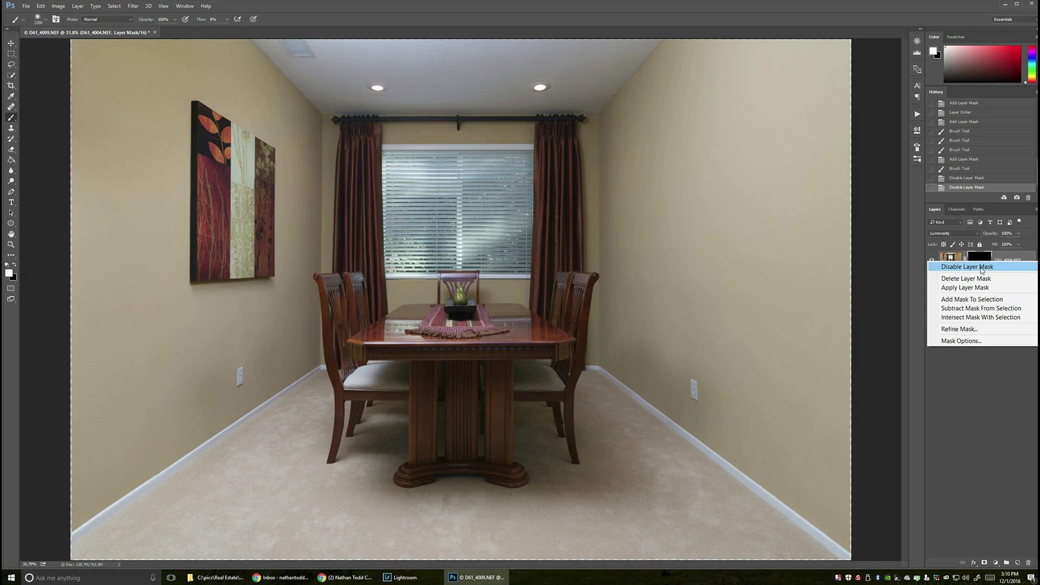
{"action": "left_click", "coordinate": [982, 269]}
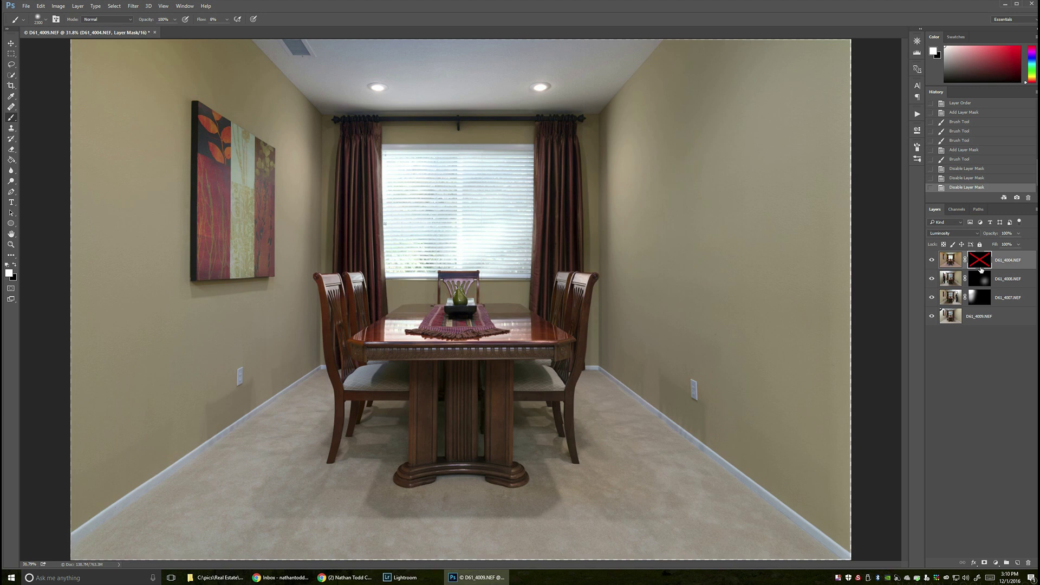
{"action": "left_click", "coordinate": [981, 264], "text": "shift"}
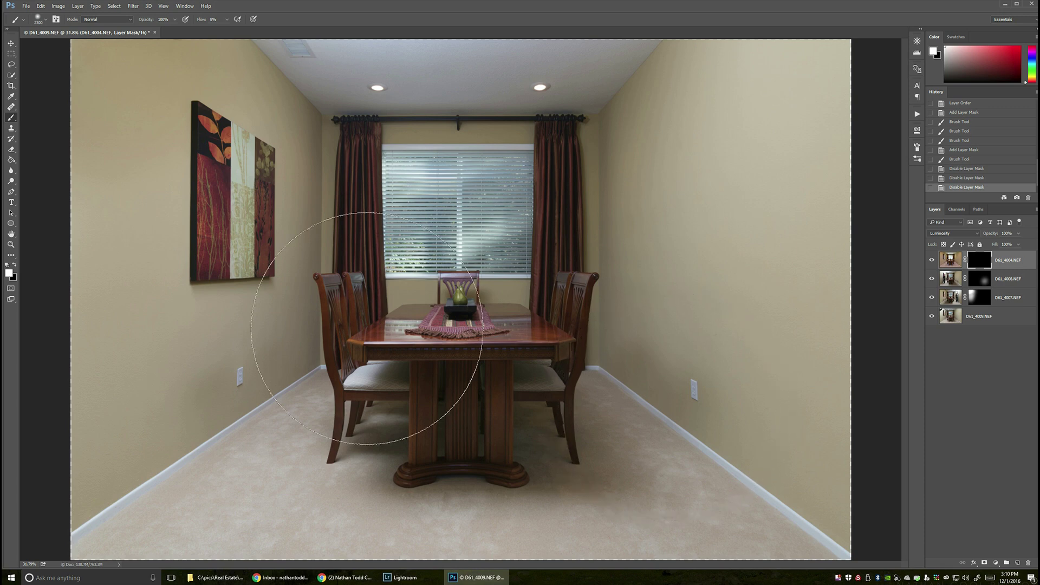
- With a 1600 brush, paint D61_4004 into the floor, side walls and table, then compare
{"action": "key", "text": "bracketleft"}
{"action": "key", "text": "bracketleft"}
{"action": "key", "text": "bracketleft"}
{"action": "key", "text": "bracketleft"}
{"action": "key", "text": "bracketleft"}
{"action": "key", "text": "bracketleft"}
{"action": "key", "text": "bracketleft"}
{"action": "key", "text": "bracketleft"}
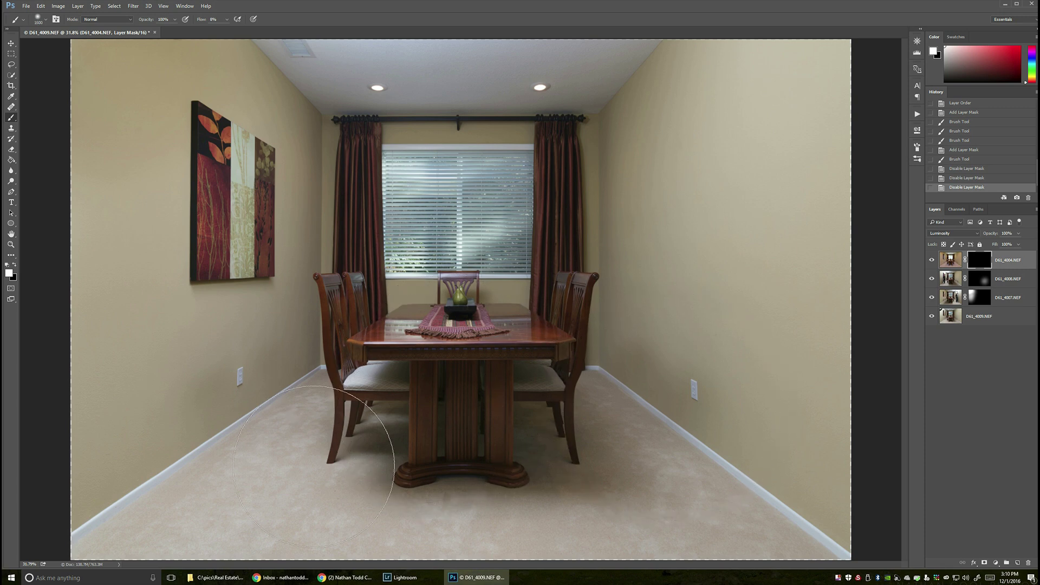
{"action": "key", "text": "bracketright"}
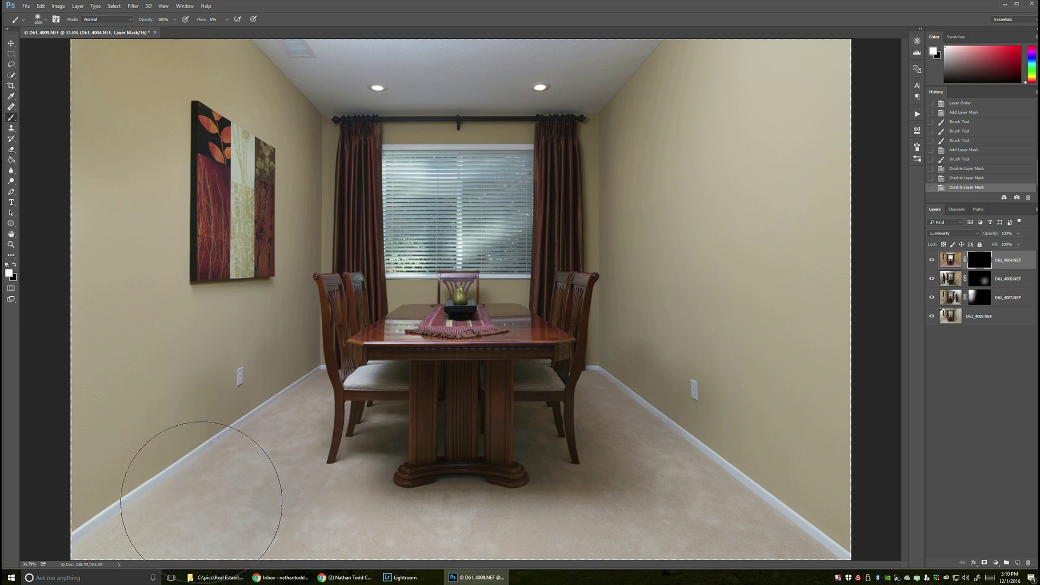
{"action": "mouse_move", "coordinate": [201, 501]}
{"action": "left_mouse_down"}
{"action": "mouse_move", "coordinate": [441, 499]}
{"action": "mouse_move", "coordinate": [609, 469]}
{"action": "left_mouse_up"}
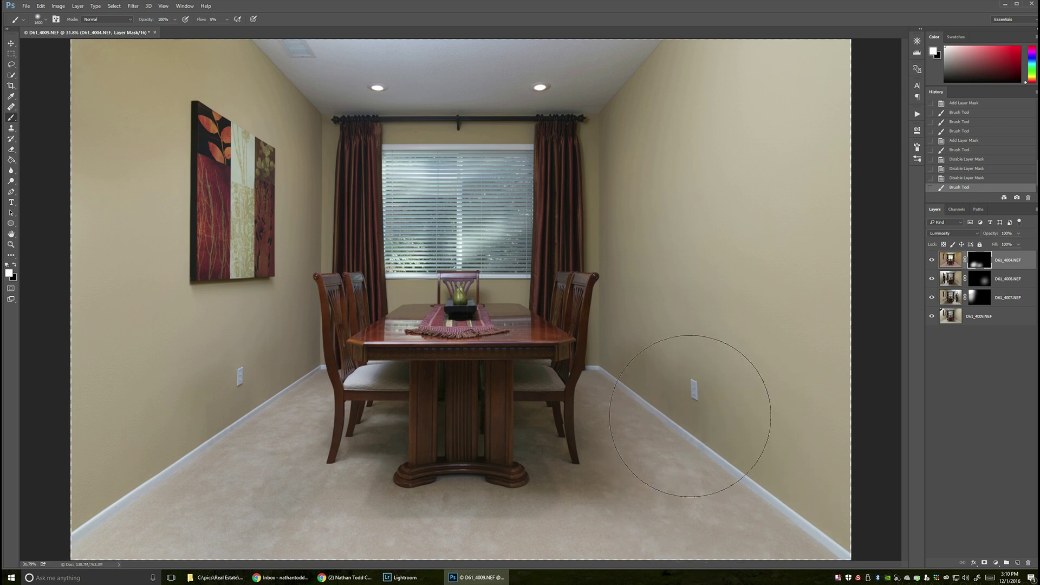
{"action": "mouse_move", "coordinate": [691, 416]}
{"action": "left_mouse_down"}
{"action": "mouse_move", "coordinate": [708, 430]}
{"action": "mouse_move", "coordinate": [244, 407]}
{"action": "mouse_move", "coordinate": [263, 416]}
{"action": "mouse_move", "coordinate": [291, 511]}
{"action": "mouse_move", "coordinate": [453, 522]}
{"action": "mouse_move", "coordinate": [711, 490]}
{"action": "left_mouse_up"}
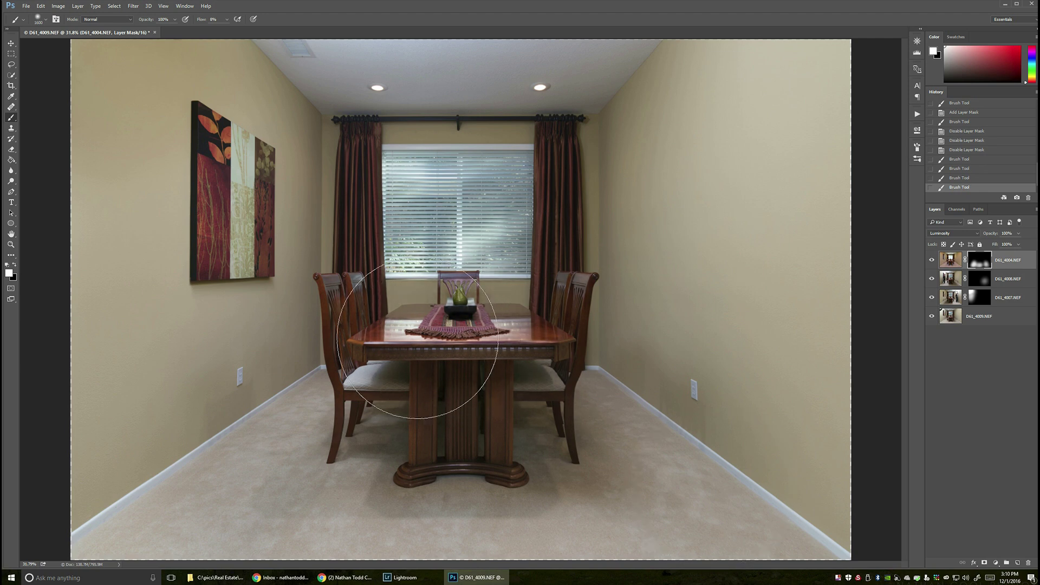
{"action": "left_click_drag", "start_coordinate": [417, 337], "coordinate": [488, 347]}
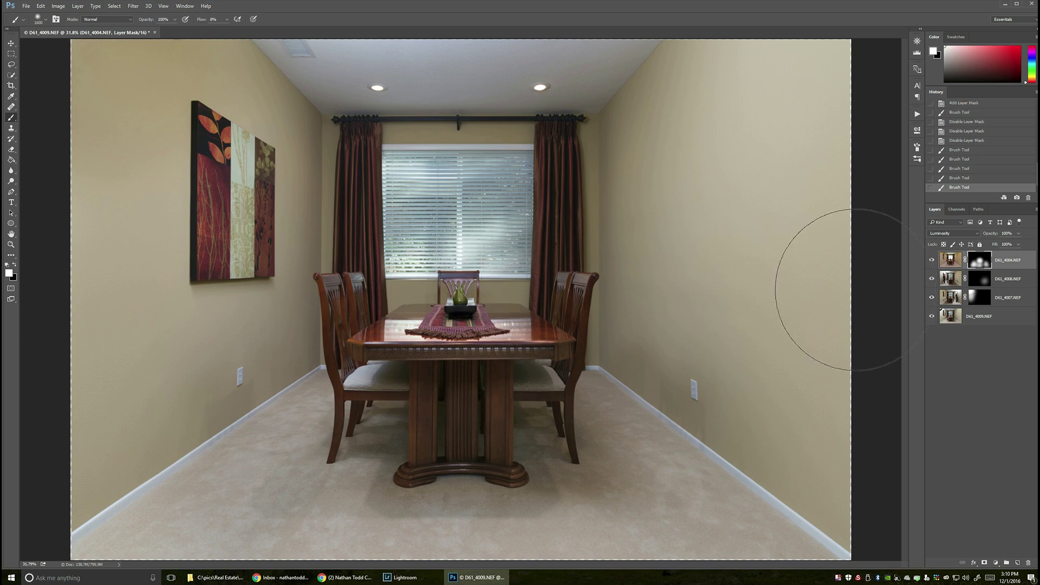
{"action": "left_click", "coordinate": [932, 261]}
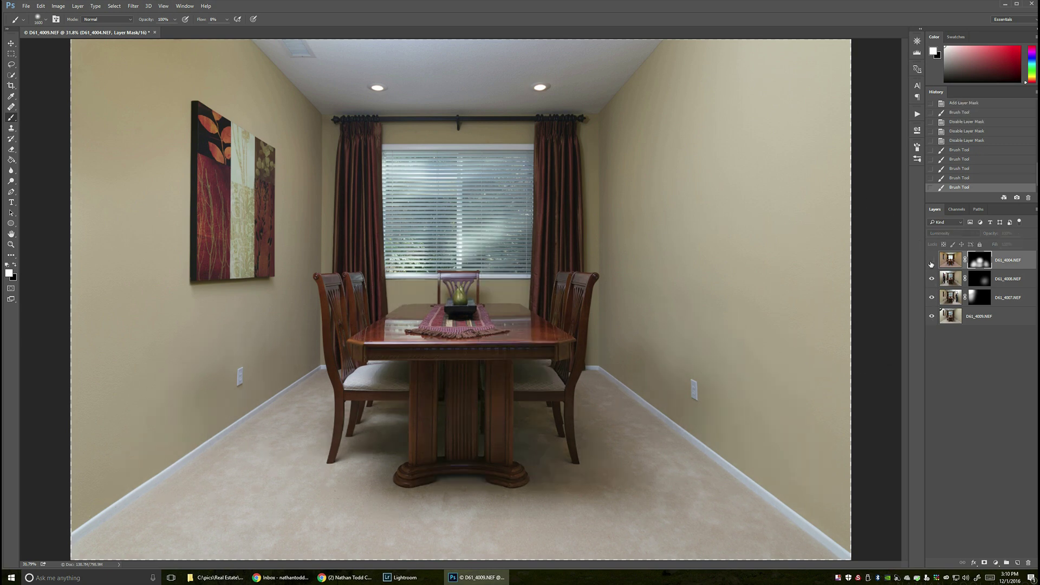
{"action": "left_click", "coordinate": [932, 261]}
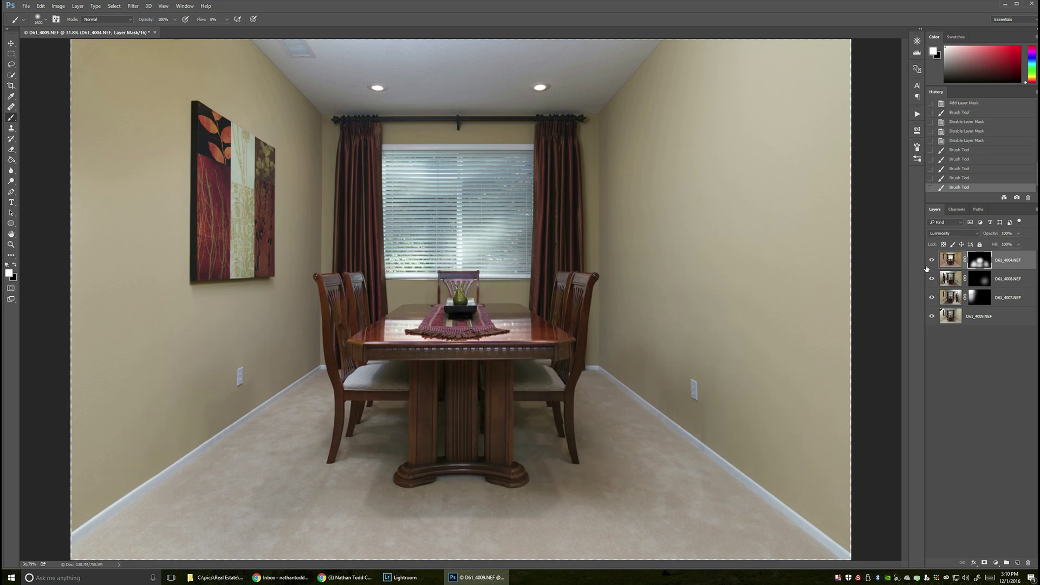
{"action": "key", "text": "e"}
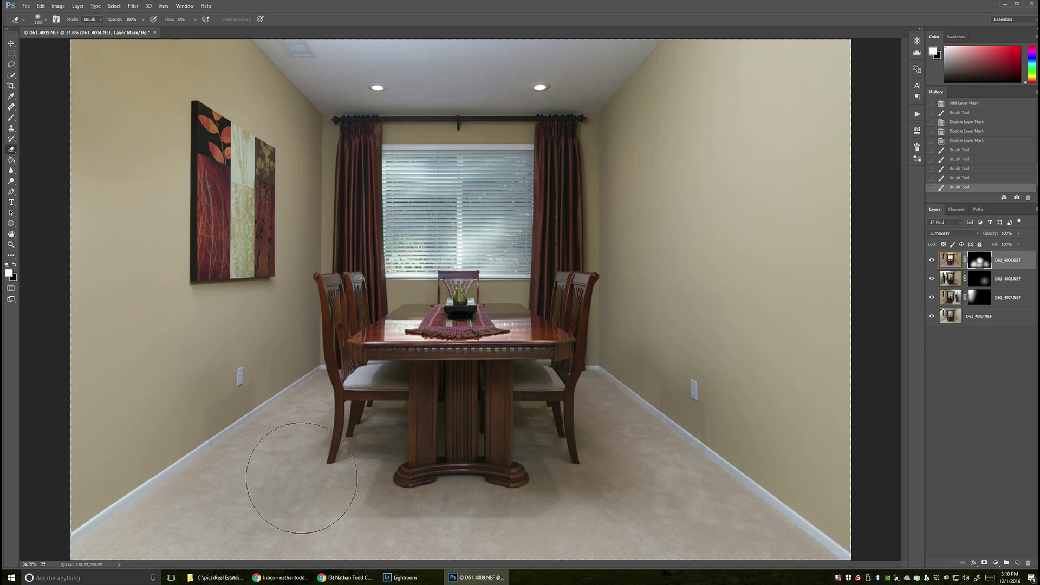
- Erase the D61_4004 mask over the left floor, left-wall outlet and right wall
{"action": "mouse_move", "coordinate": [301, 478]}
{"action": "left_mouse_down"}
{"action": "mouse_move", "coordinate": [279, 483]}
{"action": "mouse_move", "coordinate": [302, 476]}
{"action": "left_mouse_up"}
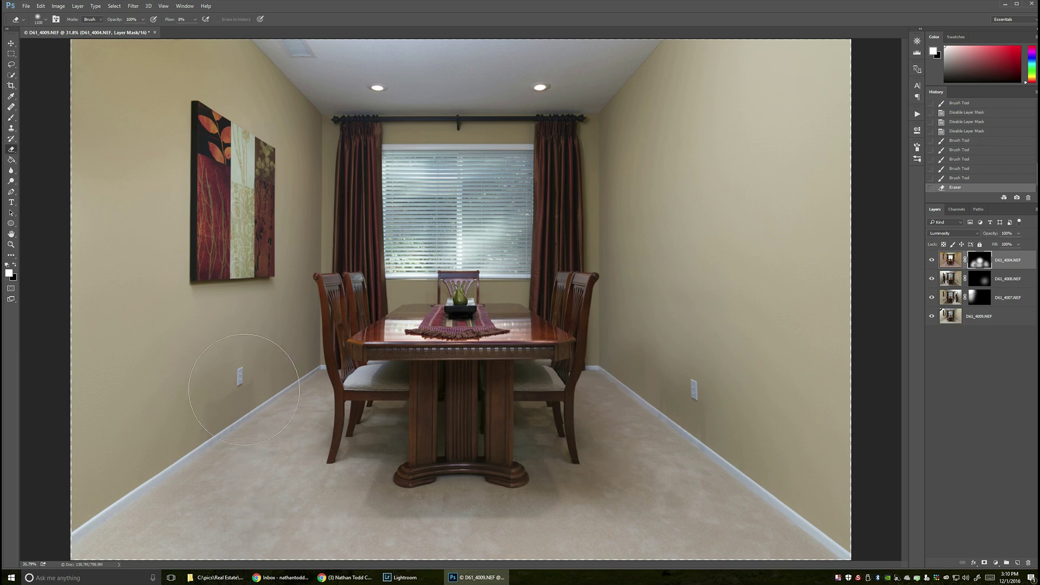
{"action": "left_click_drag", "start_coordinate": [244, 389], "coordinate": [276, 373]}
{"action": "mouse_move", "coordinate": [659, 434]}
{"action": "left_mouse_down"}
{"action": "mouse_move", "coordinate": [690, 409]}
{"action": "mouse_move", "coordinate": [672, 434]}
{"action": "left_mouse_up"}
- With an 800 brush, paint D61_4004 along the curtain edge and top
{"action": "key", "text": "b"}
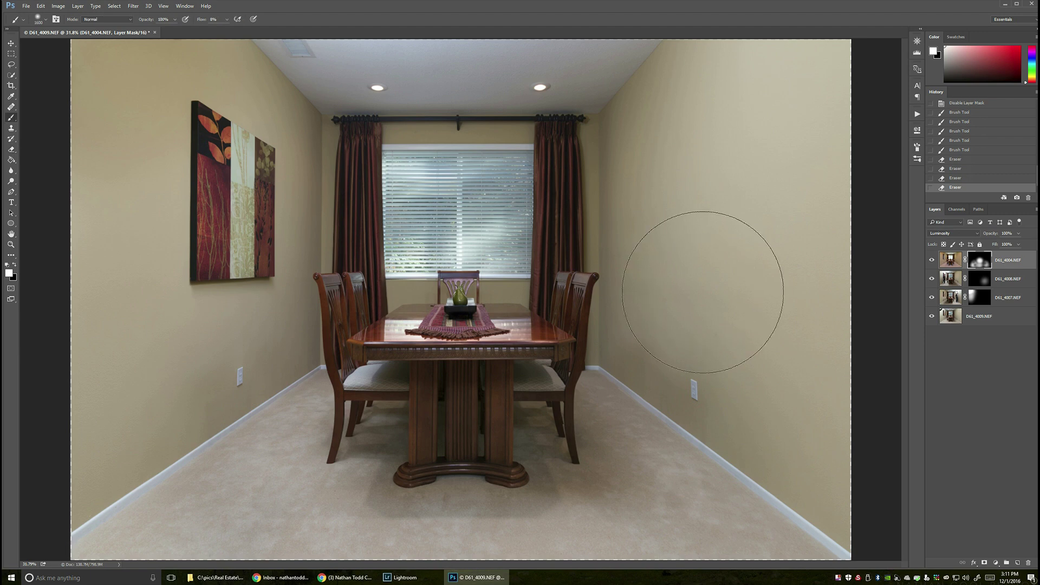
{"action": "key", "text": "bracketleft"}
{"action": "key", "text": "bracketleft"}
{"action": "key", "text": "bracketleft"}
{"action": "key", "text": "bracketleft"}
{"action": "key", "text": "bracketleft"}
{"action": "key", "text": "bracketleft"}
{"action": "key", "text": "bracketleft"}
{"action": "key", "text": "bracketleft"}
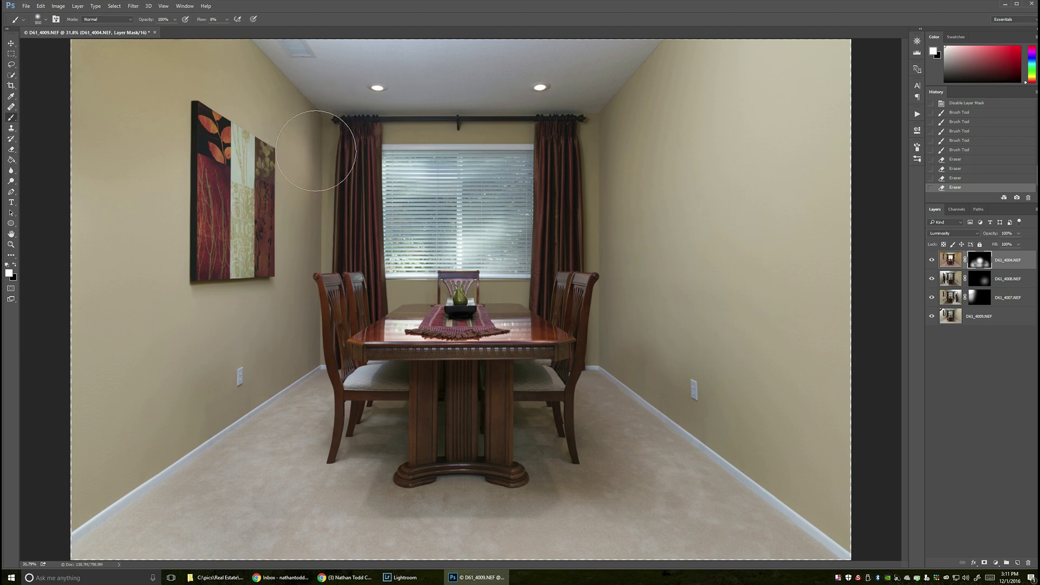
{"action": "left_click_drag", "start_coordinate": [576, 139], "coordinate": [594, 224]}
{"action": "left_click_drag", "start_coordinate": [558, 163], "coordinate": [539, 111]}
{"action": "key", "text": "bracketright"}
{"action": "key", "text": "bracketright"}
{"action": "key", "text": "bracketright"}
{"action": "key", "text": "bracketright"}
- Paint D61_4004 across the ceiling, upper walls, left wall and along the painting's edge
{"action": "key", "text": "ctrl+minus"}
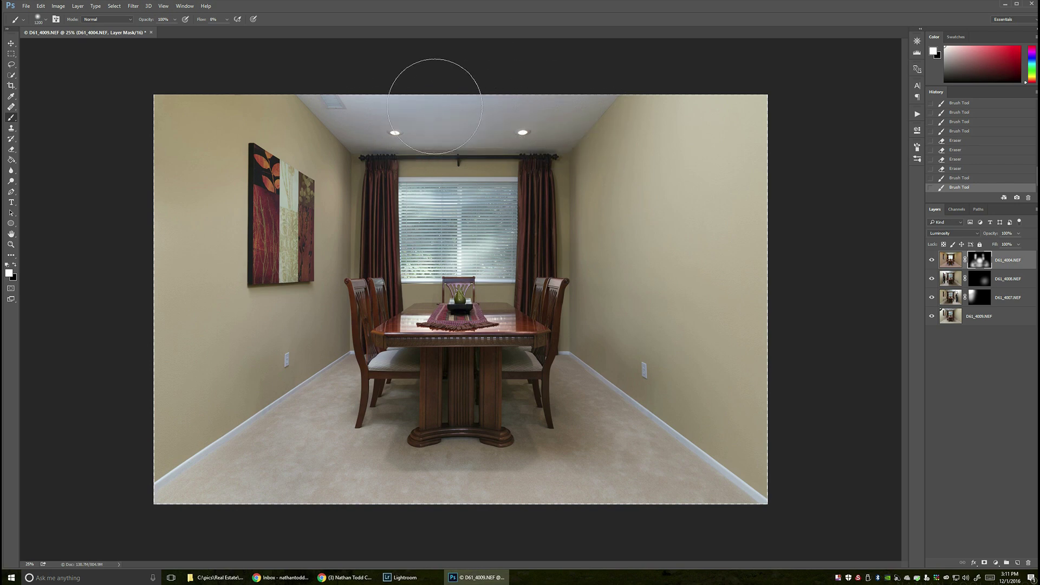
{"action": "mouse_move", "coordinate": [443, 110]}
{"action": "left_mouse_down"}
{"action": "mouse_move", "coordinate": [634, 63]}
{"action": "mouse_move", "coordinate": [536, 120]}
{"action": "mouse_move", "coordinate": [367, 97]}
{"action": "mouse_move", "coordinate": [383, 128]}
{"action": "mouse_move", "coordinate": [374, 147]}
{"action": "left_mouse_up"}
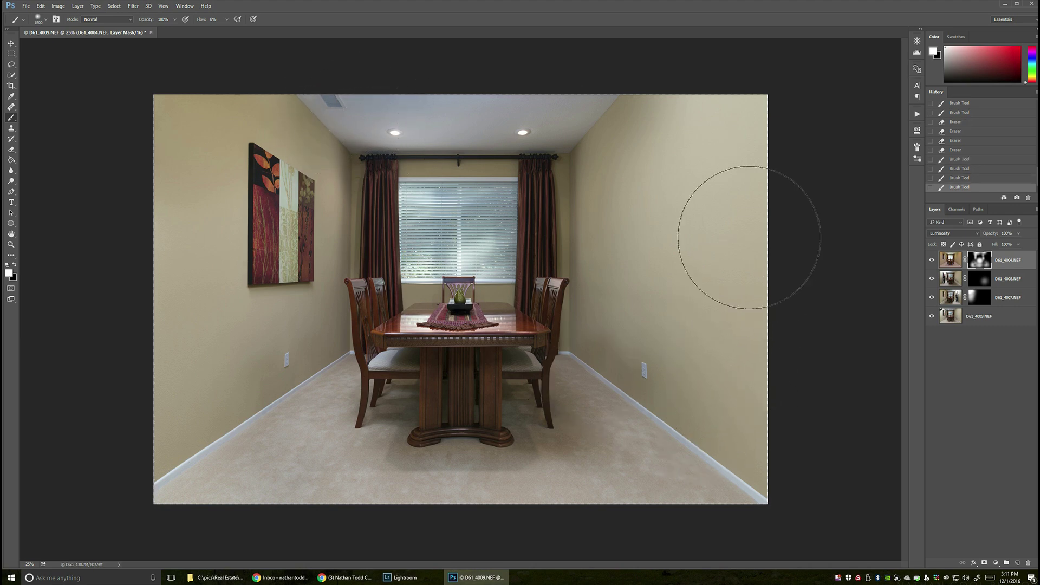
{"action": "key", "text": "bracketright"}
{"action": "key", "text": "bracketright"}
{"action": "key", "text": "bracketright"}
{"action": "key", "text": "bracketright"}
{"action": "key", "text": "bracketright"}
{"action": "key", "text": "bracketright"}
{"action": "key", "text": "bracketright"}
{"action": "key", "text": "bracketright"}
{"action": "key", "text": "bracketright"}
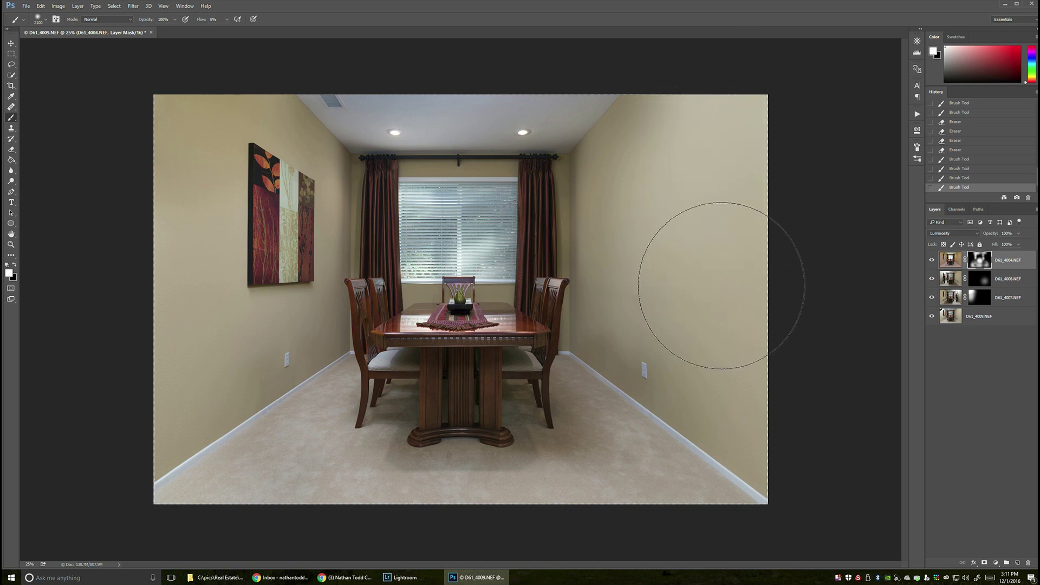
{"action": "left_click_drag", "start_coordinate": [713, 376], "coordinate": [720, 140]}
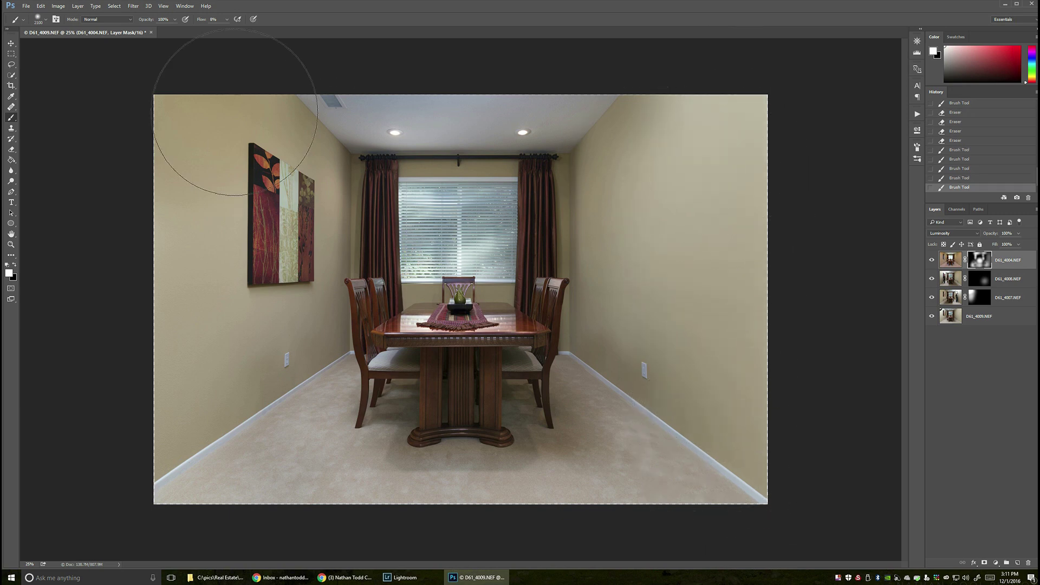
{"action": "mouse_move", "coordinate": [179, 329]}
{"action": "left_mouse_down"}
{"action": "mouse_move", "coordinate": [151, 367]}
{"action": "mouse_move", "coordinate": [200, 309]}
{"action": "left_mouse_up"}
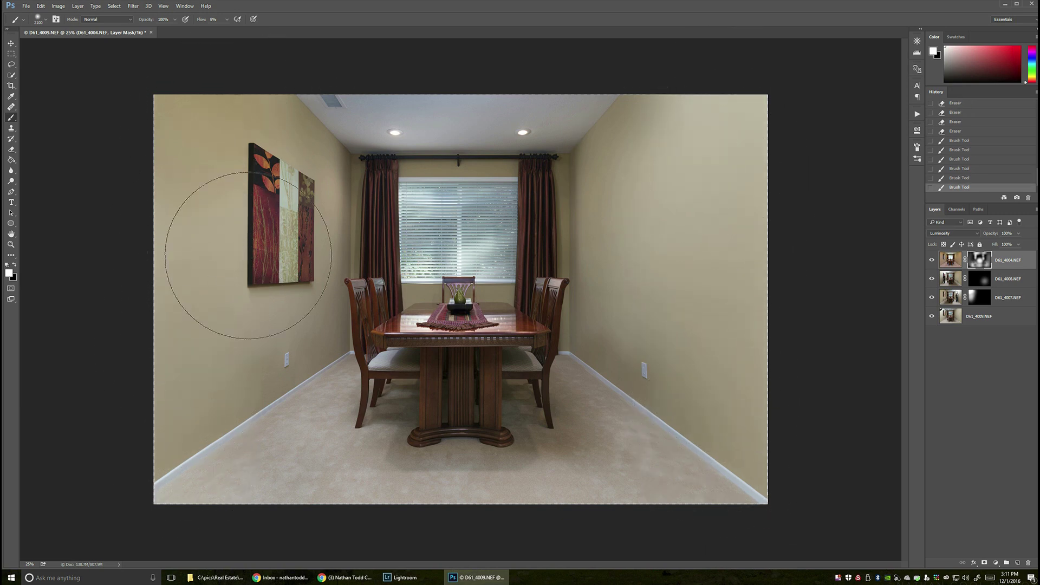
{"action": "key", "text": "bracketleft"}
{"action": "key", "text": "bracketleft"}
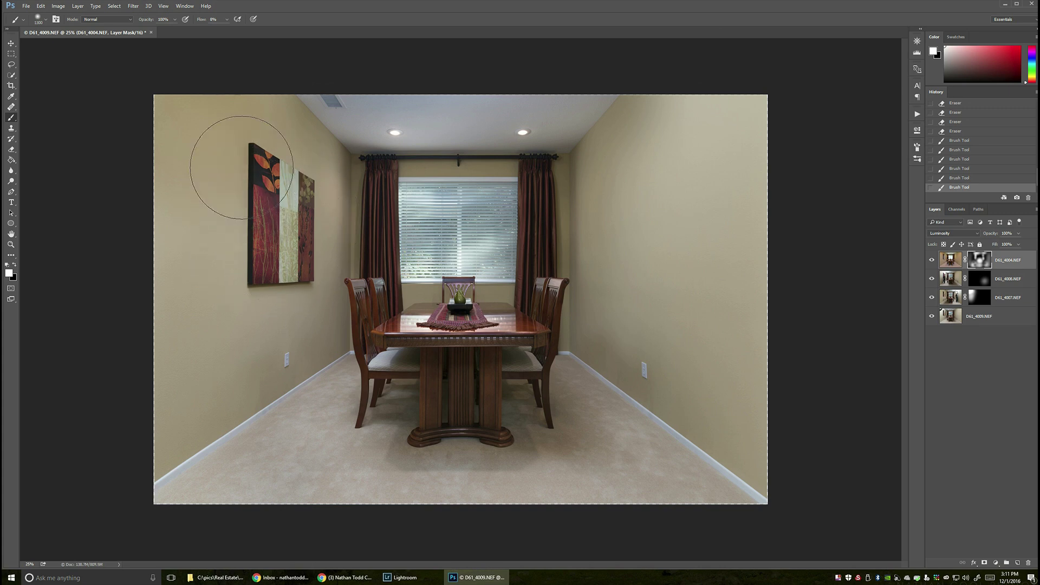
{"action": "mouse_move", "coordinate": [241, 191]}
{"action": "left_mouse_down"}
{"action": "mouse_move", "coordinate": [243, 242]}
{"action": "mouse_move", "coordinate": [262, 271]}
{"action": "mouse_move", "coordinate": [252, 266]}
{"action": "mouse_move", "coordinate": [320, 228]}
{"action": "mouse_move", "coordinate": [326, 210]}
{"action": "mouse_move", "coordinate": [262, 183]}
{"action": "mouse_move", "coordinate": [283, 178]}
{"action": "mouse_move", "coordinate": [276, 167]}
{"action": "mouse_move", "coordinate": [297, 176]}
{"action": "mouse_move", "coordinate": [338, 155]}
{"action": "mouse_move", "coordinate": [315, 158]}
{"action": "mouse_move", "coordinate": [534, 121]}
{"action": "mouse_move", "coordinate": [573, 137]}
{"action": "mouse_move", "coordinate": [564, 145]}
{"action": "mouse_move", "coordinate": [584, 338]}
{"action": "mouse_move", "coordinate": [572, 326]}
{"action": "mouse_move", "coordinate": [580, 306]}
{"action": "mouse_move", "coordinate": [551, 315]}
{"action": "mouse_move", "coordinate": [555, 306]}
{"action": "mouse_move", "coordinate": [559, 391]}
{"action": "mouse_move", "coordinate": [599, 381]}
{"action": "left_mouse_up"}
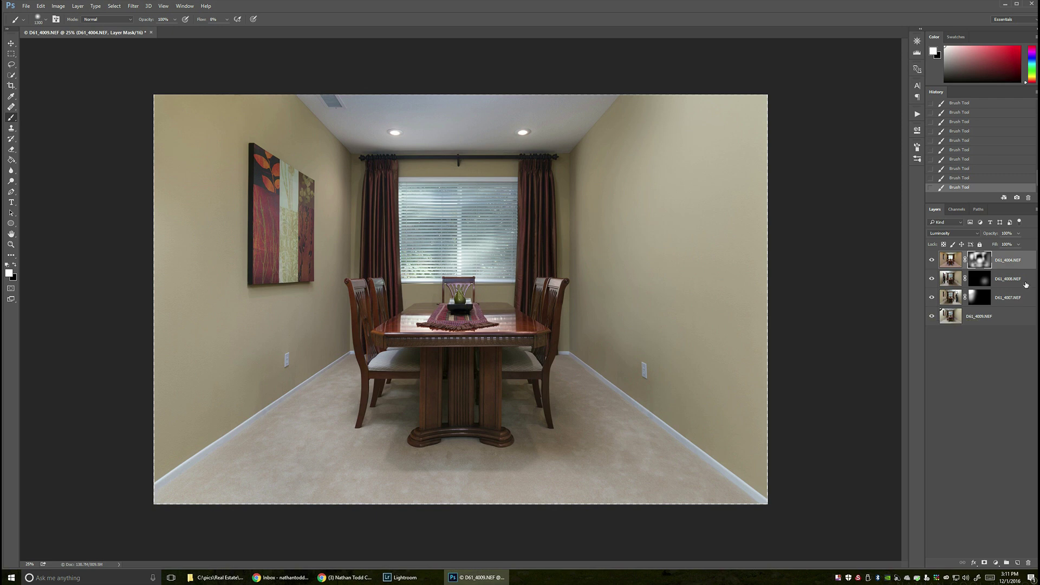
- Flatten the exposure layers into one background layer, save D61_4004-Edit.tif, and go back to Lightroom
{"action": "left_click", "coordinate": [1004, 317]}
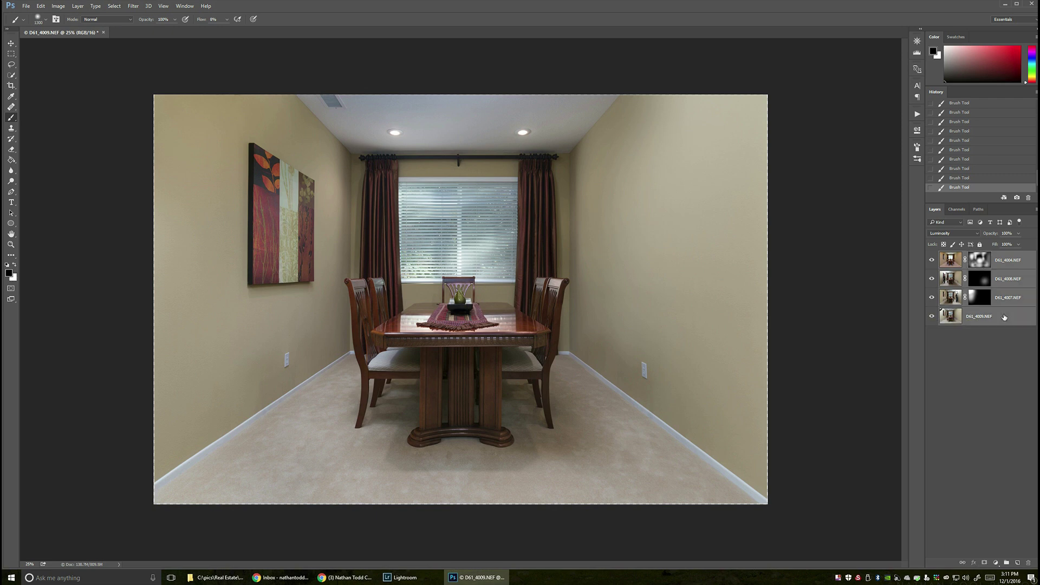
{"action": "right_click", "coordinate": [1004, 317]}
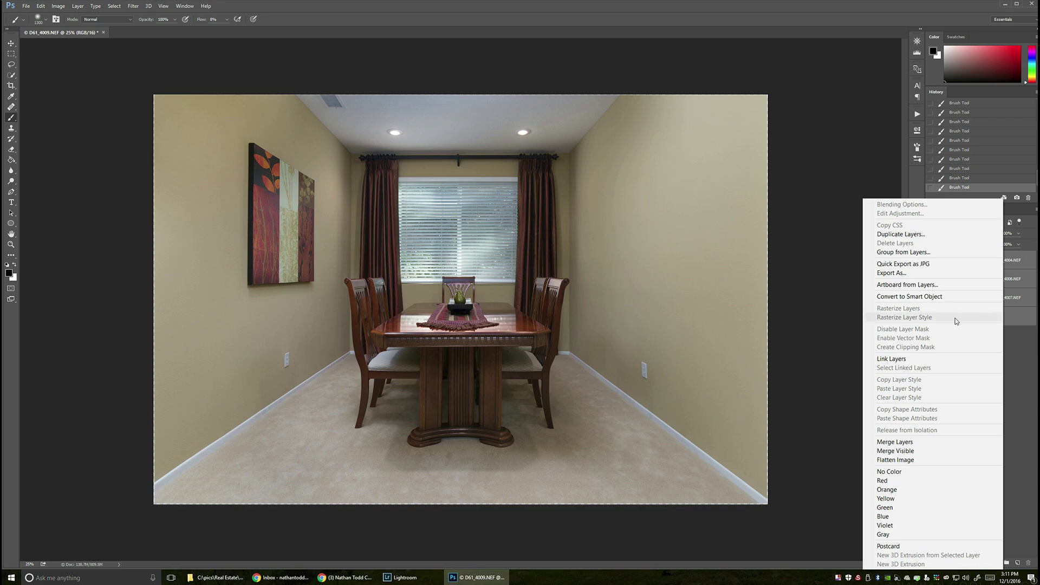
{"action": "left_click", "coordinate": [949, 459]}
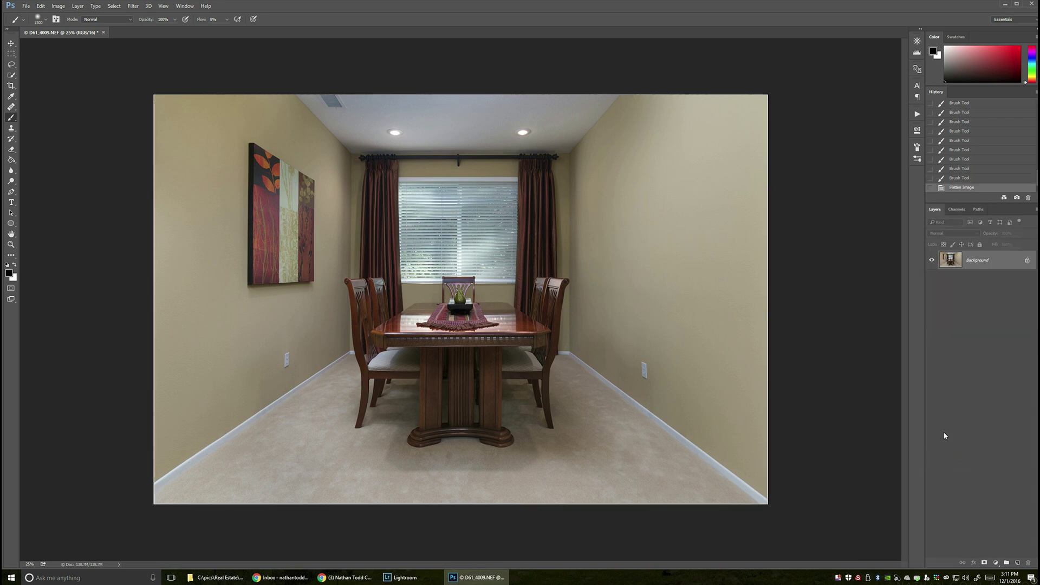
{"action": "key", "text": "ctrl+s"}
{"action": "key", "text": "alt+Tab"}
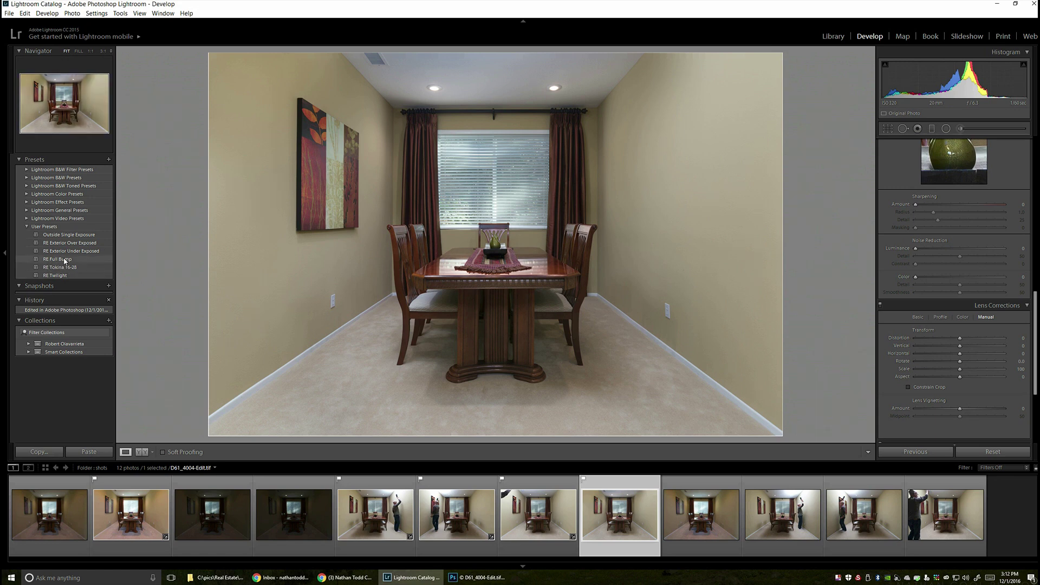
- Apply the RE Full Bump user preset (highlights -93, shadows +81, clarity +21) to D61_4004-Edit.tif
{"action": "left_click", "coordinate": [64, 259]}
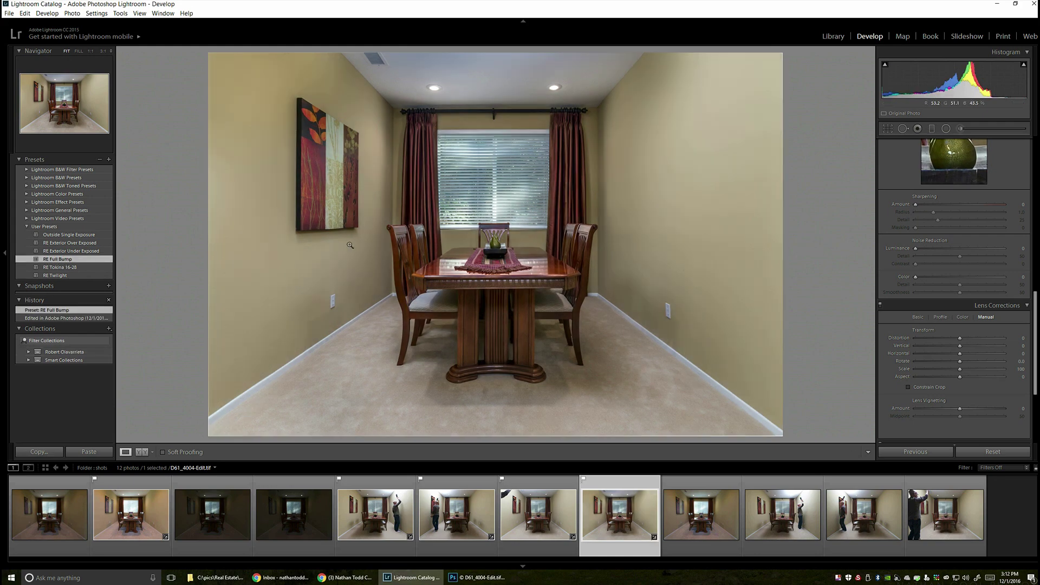
{"action": "left_click_drag", "start_coordinate": [1036, 346], "coordinate": [1036, 190]}
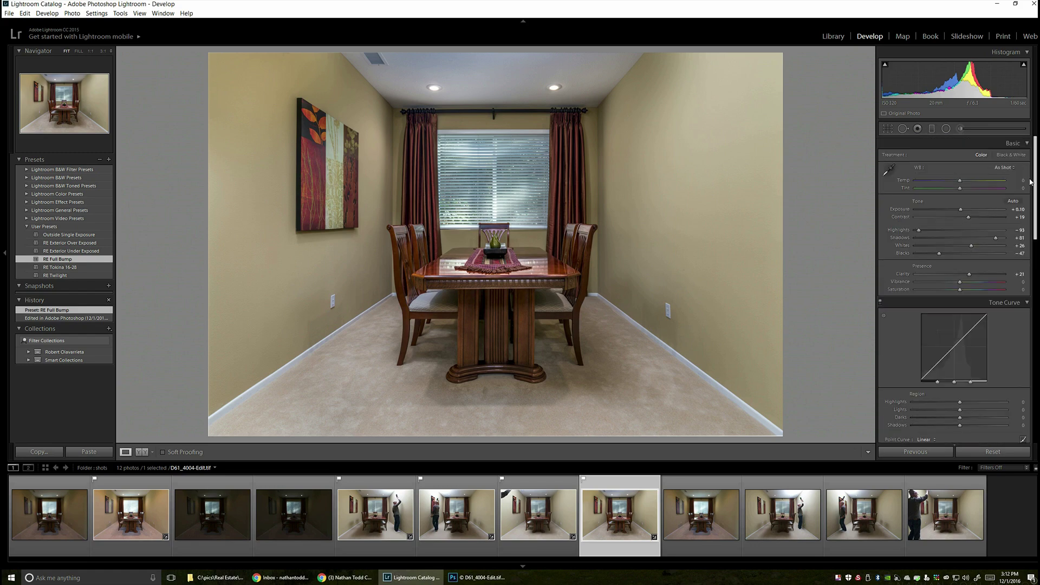
- Crop the top-left and bottom-right edges slightly, then set Clarity to +5 and Highlights to -74
{"action": "left_click", "coordinate": [887, 129]}
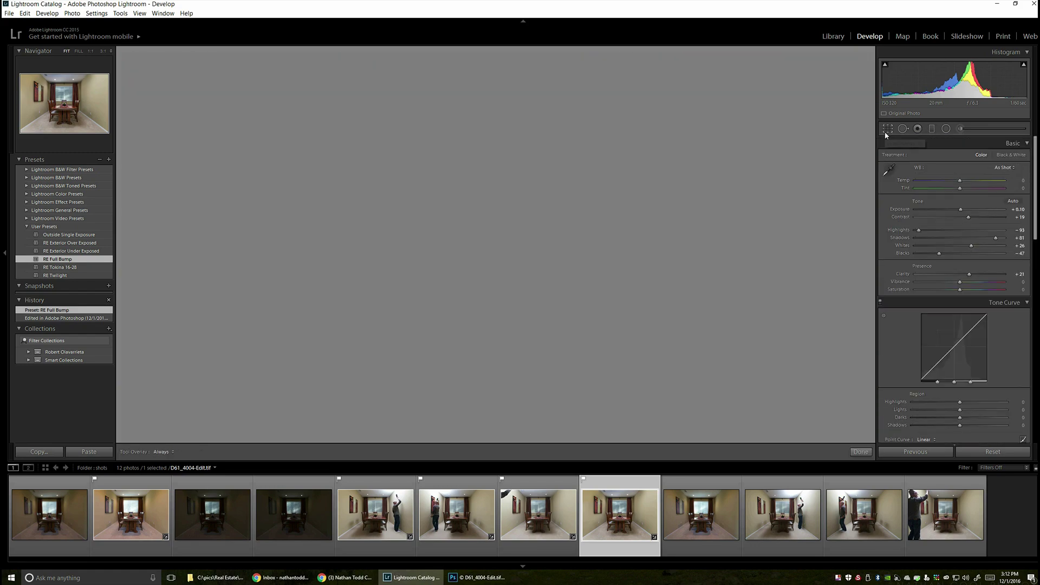
{"action": "left_click_drag", "start_coordinate": [206, 53], "coordinate": [207, 53]}
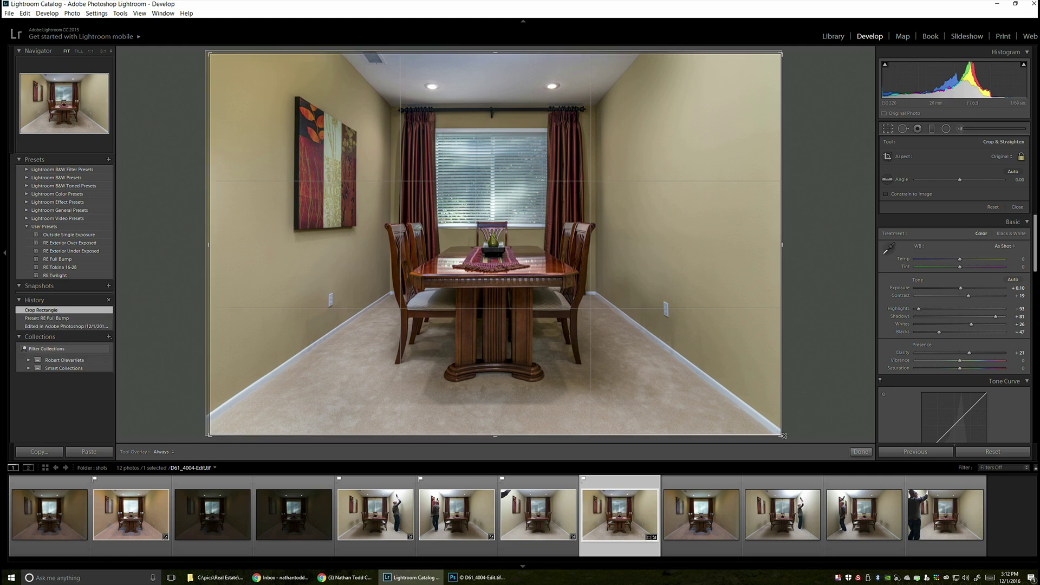
{"action": "left_click_drag", "start_coordinate": [784, 436], "coordinate": [781, 433]}
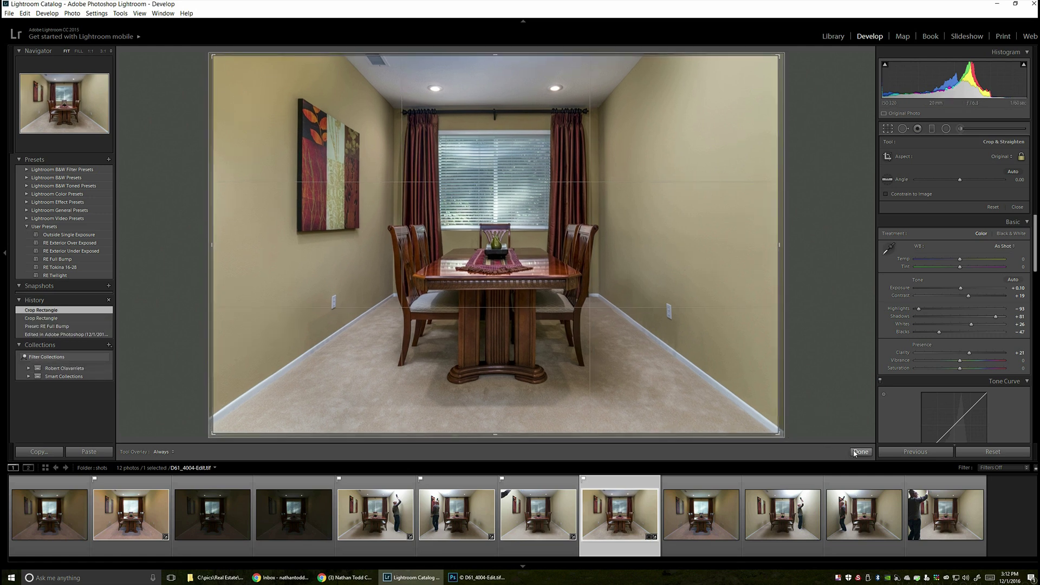
{"action": "left_click", "coordinate": [857, 452]}
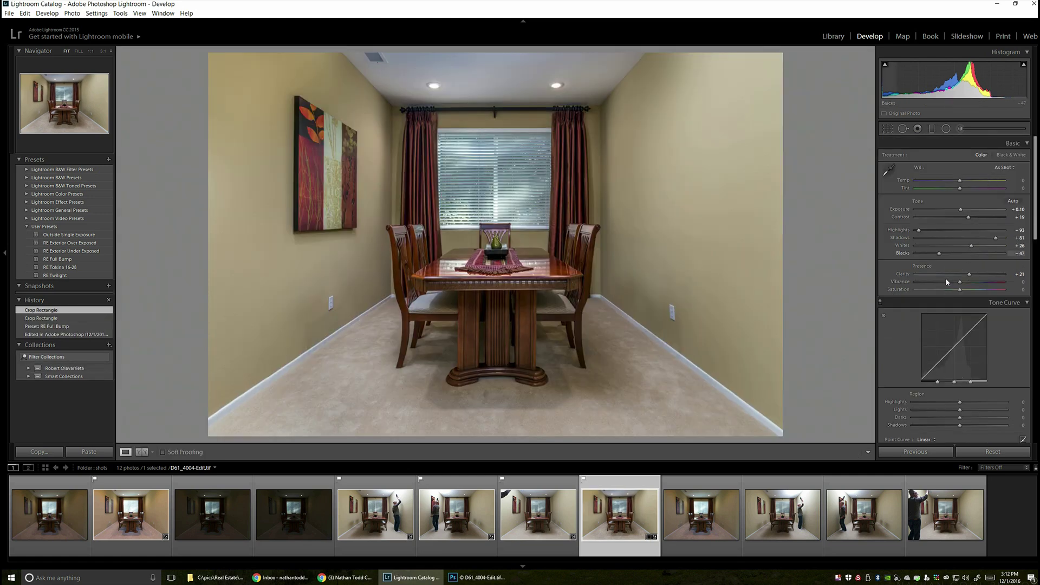
{"action": "left_click", "coordinate": [963, 278]}
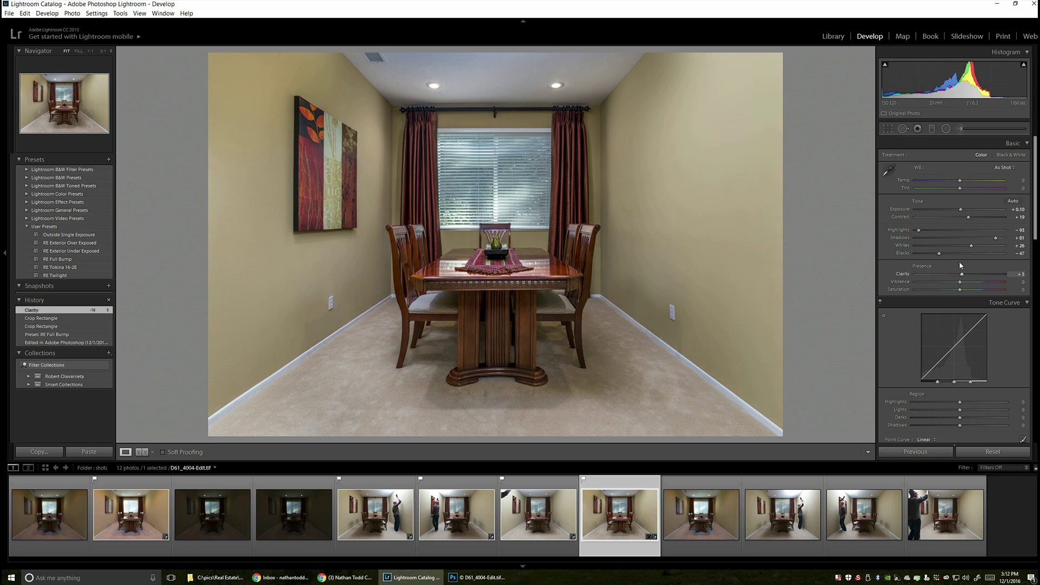
{"action": "left_click", "coordinate": [929, 231]}
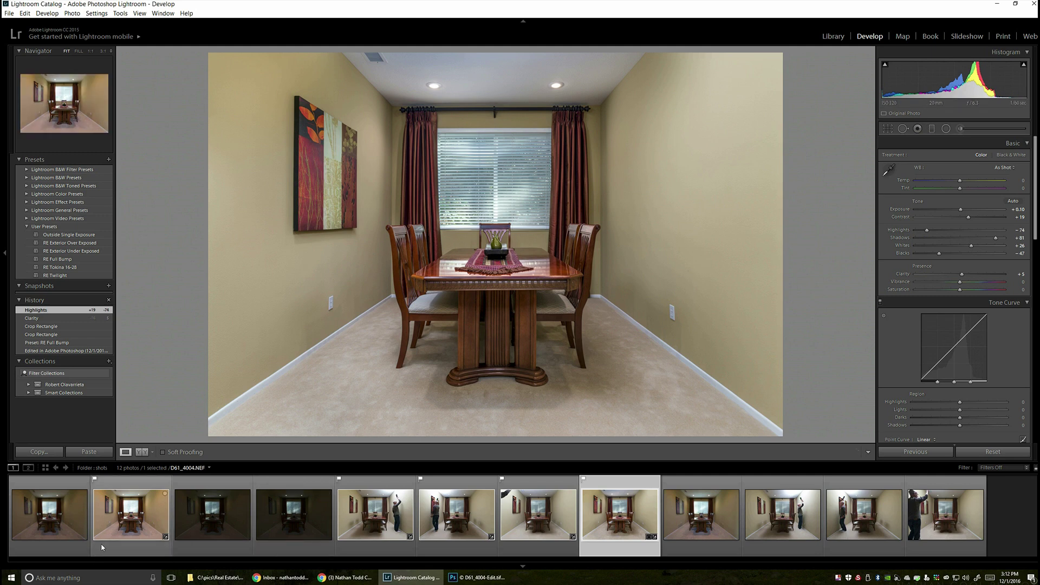
{"action": "left_click", "coordinate": [127, 531]}
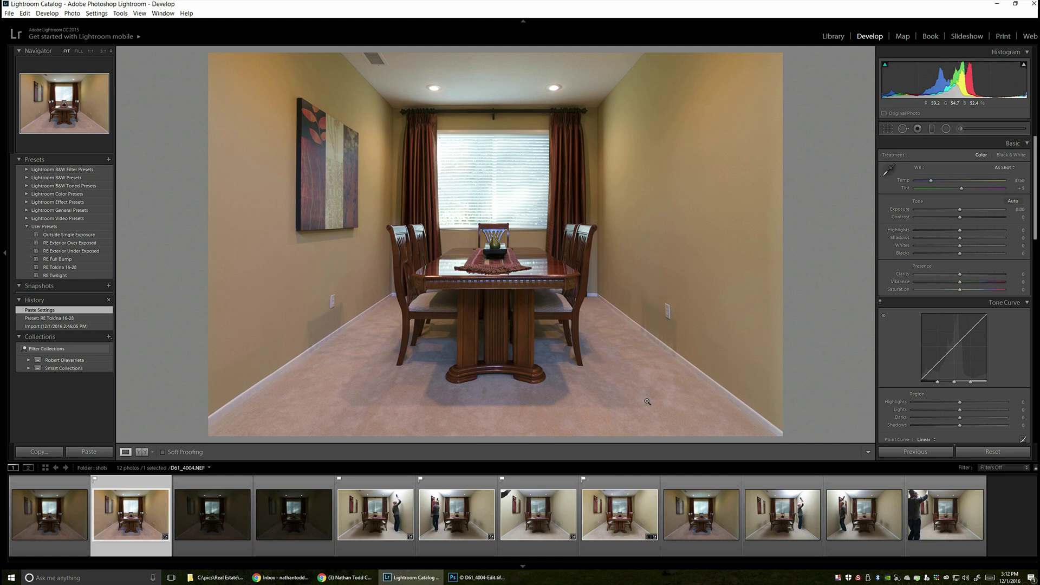
{"action": "left_click", "coordinate": [620, 529]}
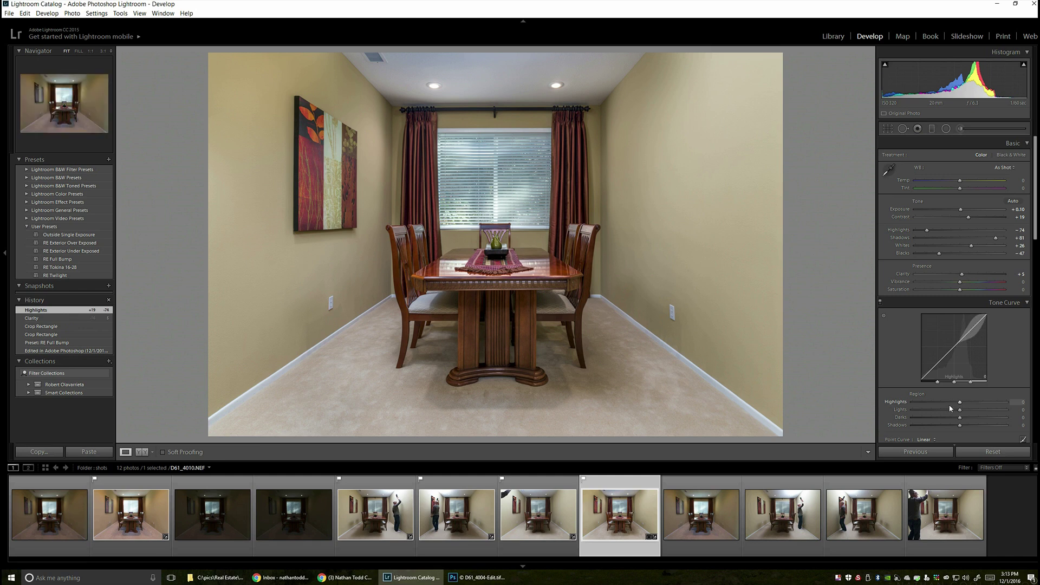
- Export the photo as a quality-100 sRGB JPEG named 01 into an 'exported' subfolder
{"action": "key", "text": "alt+f"}
{"action": "key", "text": "e"}
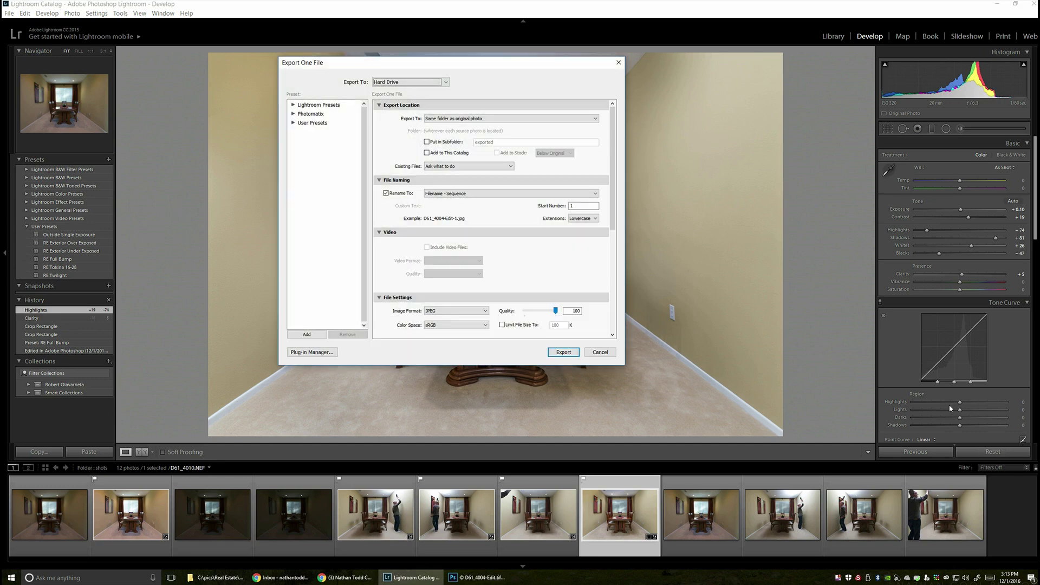
{"action": "left_click", "coordinate": [427, 142]}
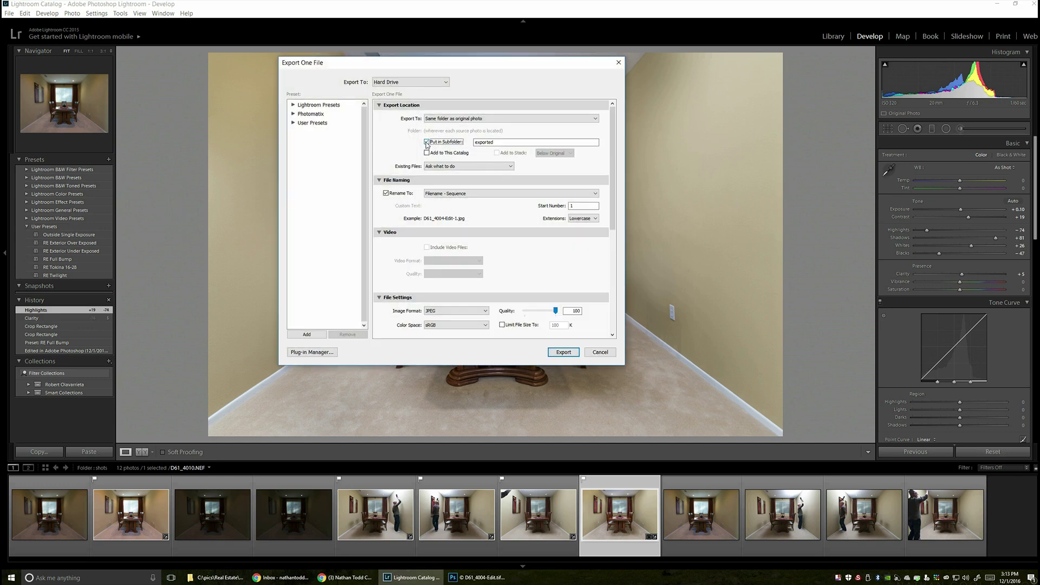
{"action": "left_click", "coordinate": [479, 194]}
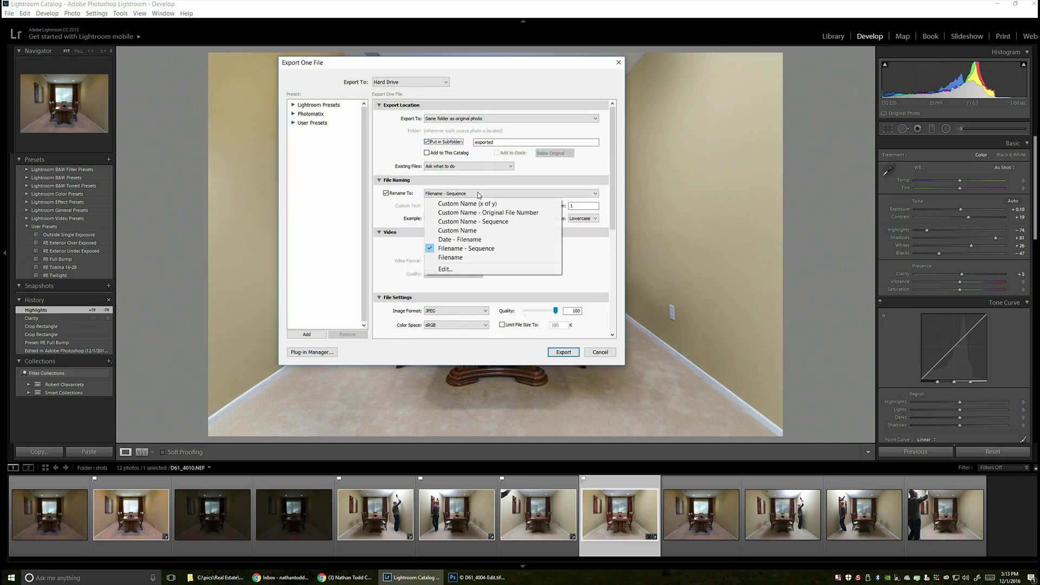
{"action": "left_click", "coordinate": [480, 231]}
{"action": "left_click", "coordinate": [449, 206]}
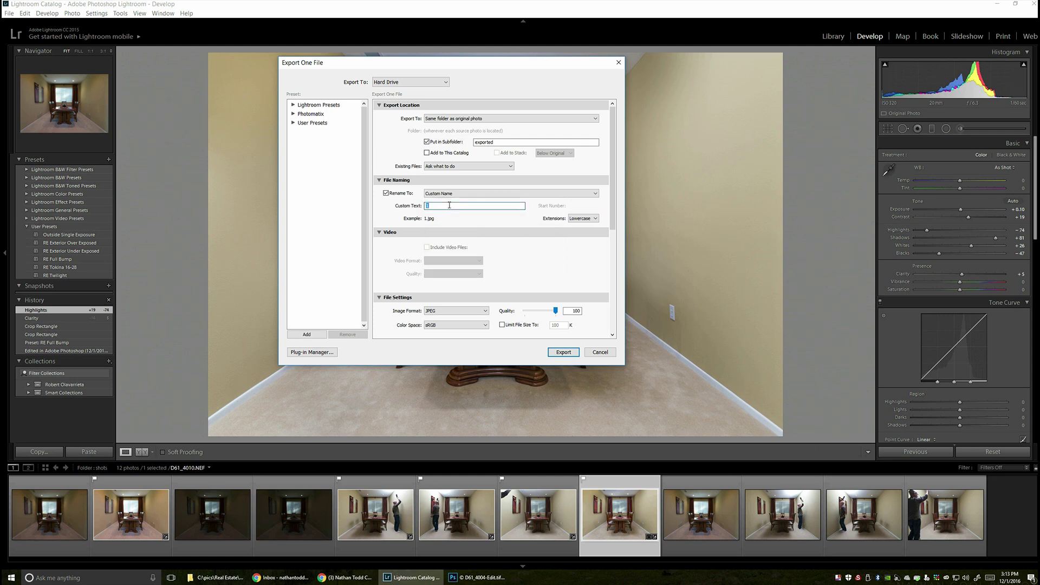
{"action": "type", "text": "01"}
{"action": "left_click", "coordinate": [564, 353]}
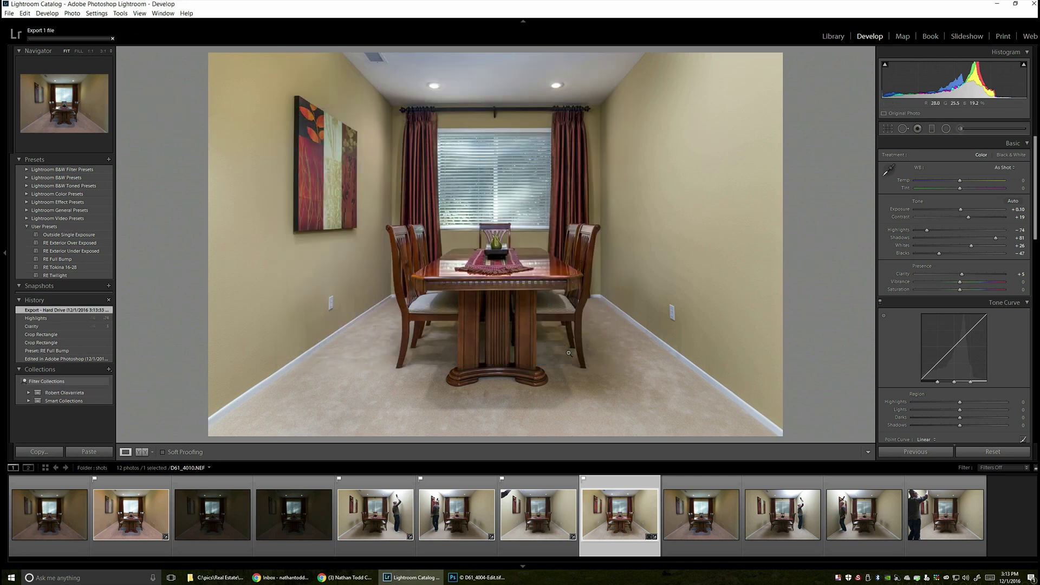